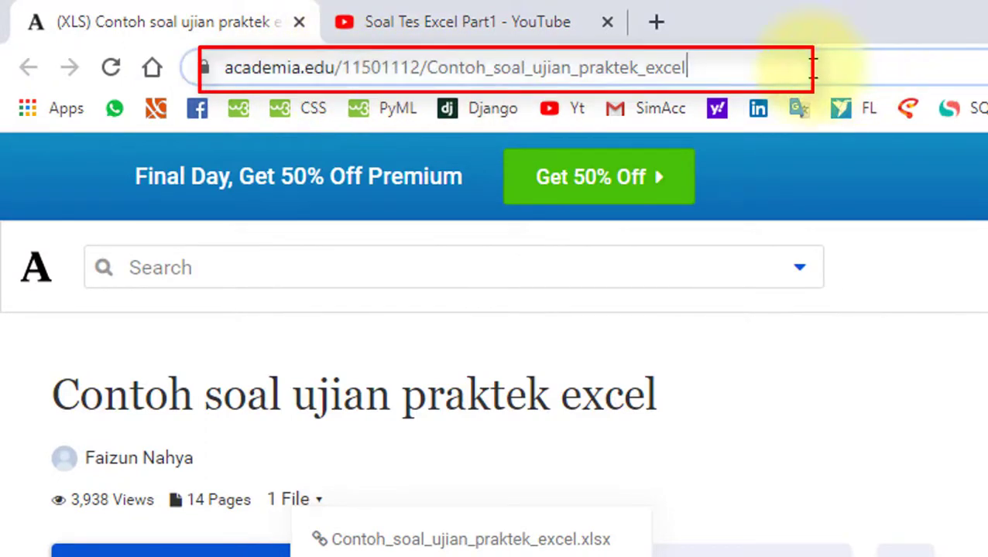
# Step: Review the Contoh soal ujian praktek excel page's address and attached file, and show the Soal Tes Excel Part1 video page
pyautogui.click(673, 77)
pyautogui.click(777, 64)
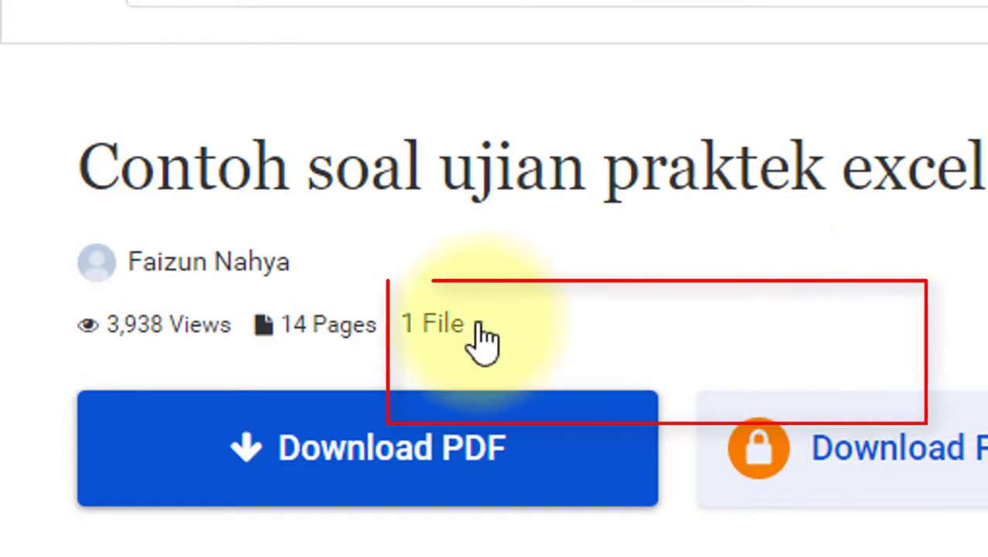
pyautogui.click(472, 345)
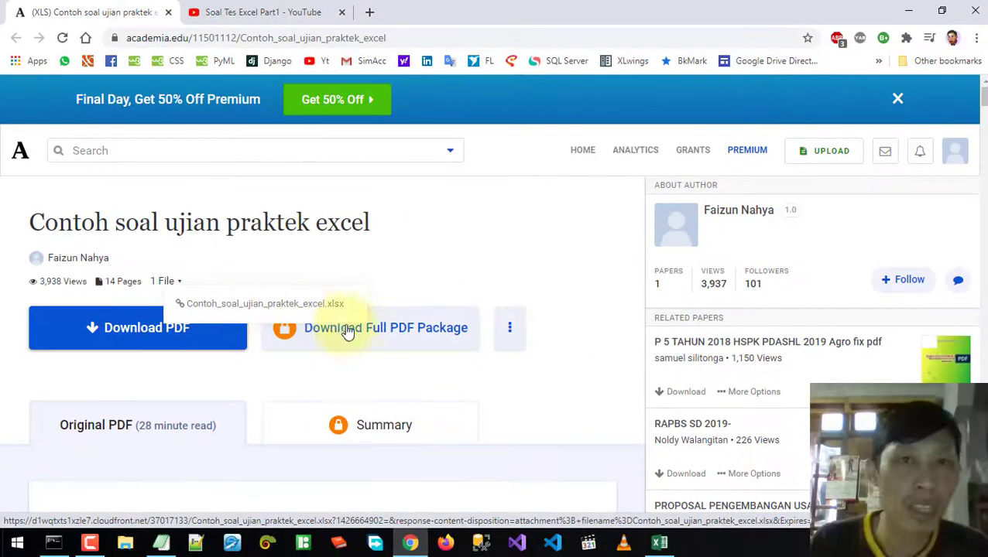
pyautogui.click(245, 13)
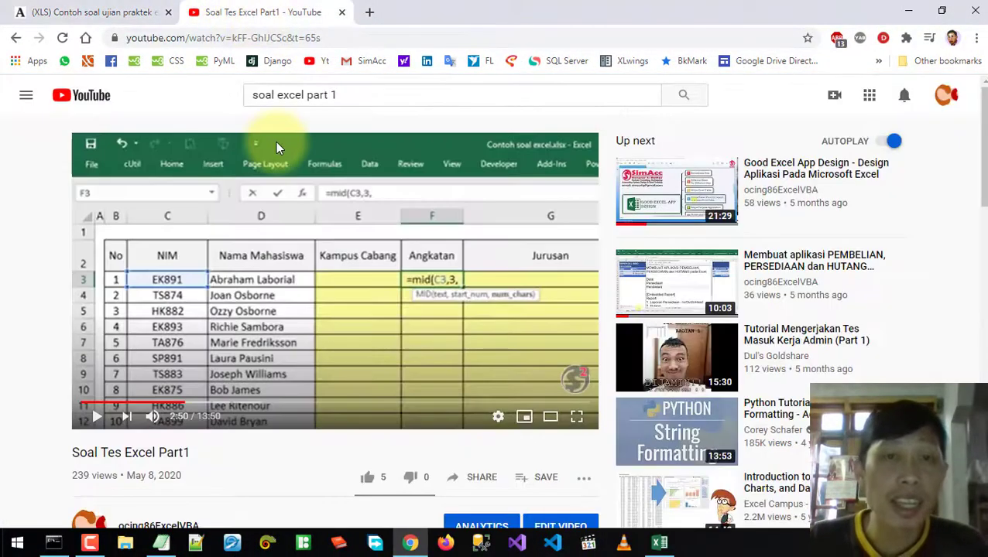
# Step: Switch to Excel with the Contoh_soal_ujian_praktek_excel workbook on the Soal C sheet
pyautogui.click(659, 543)
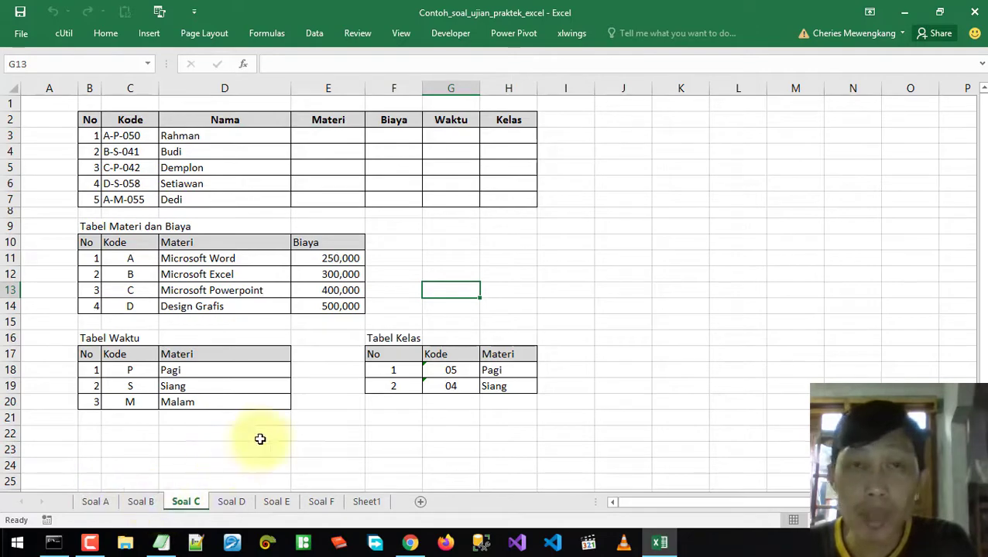
pyautogui.click(352, 404)
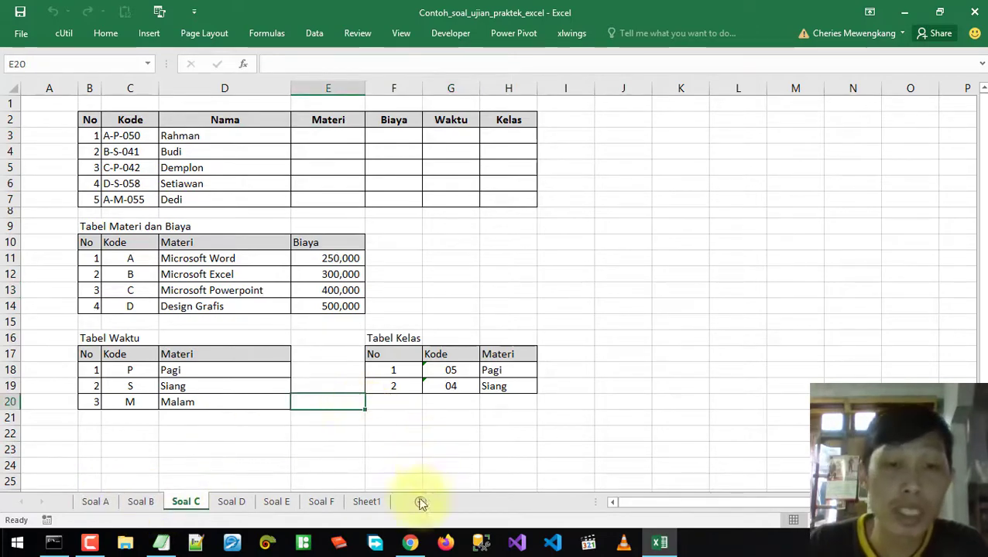
pyautogui.click(410, 542)
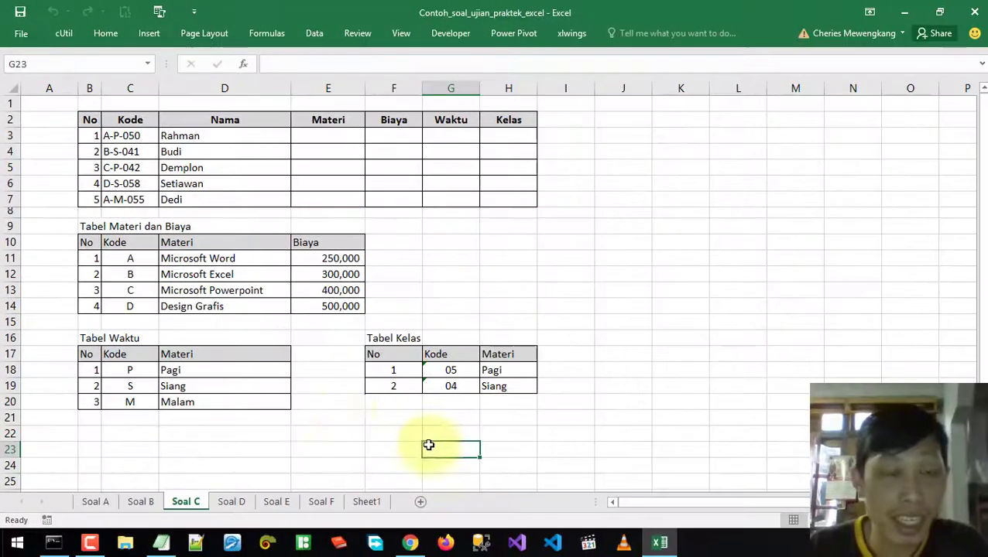
pyautogui.click(353, 295)
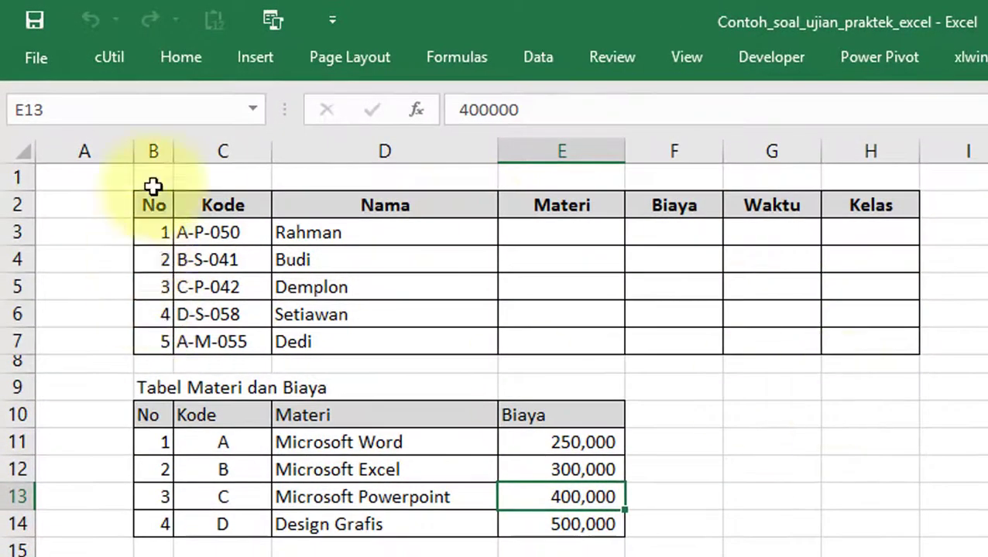
# Step: Examine the empty columns of the main table and the codes, subjects and fees in Tabel Materi dan Biaya
pyautogui.moveTo(406, 259); pyautogui.dragTo(412, 277)
pyautogui.click(639, 308)
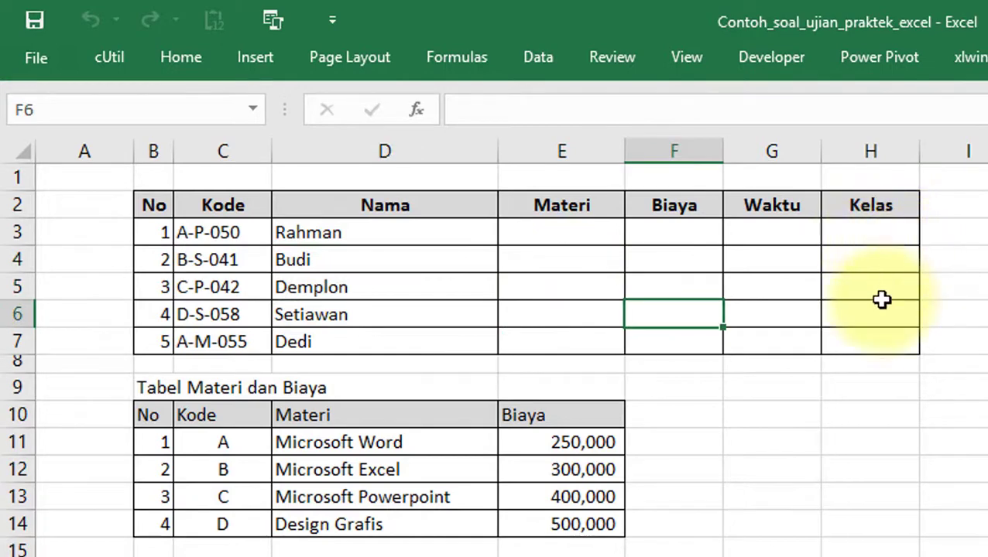
pyautogui.click(563, 240)
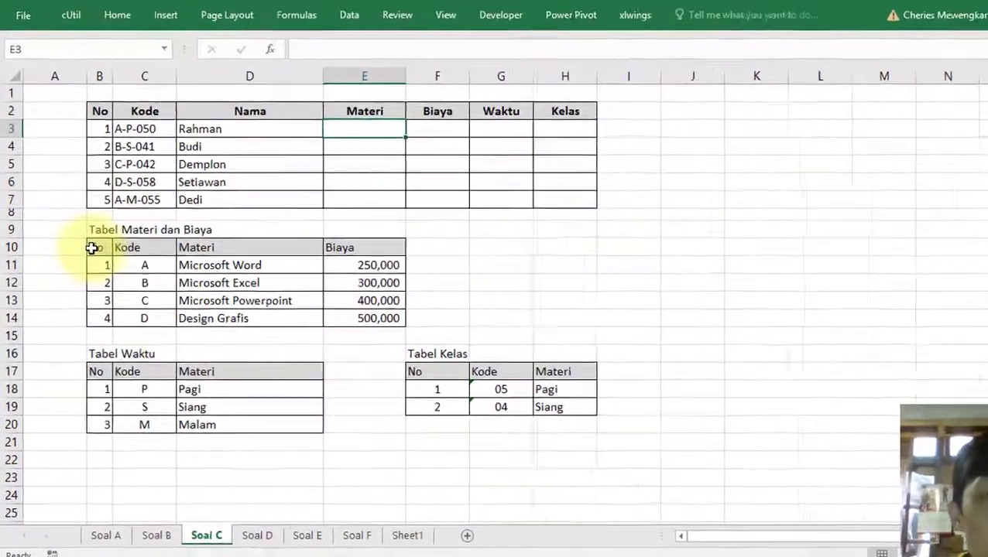
pyautogui.moveTo(88, 243); pyautogui.dragTo(349, 306)
pyautogui.click(417, 333)
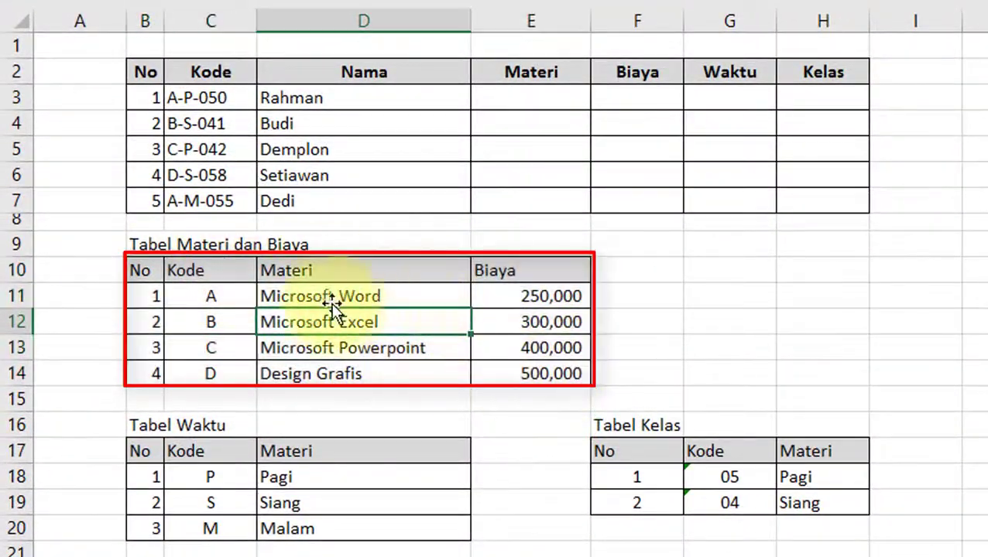
pyautogui.moveTo(202, 279); pyautogui.dragTo(211, 374)
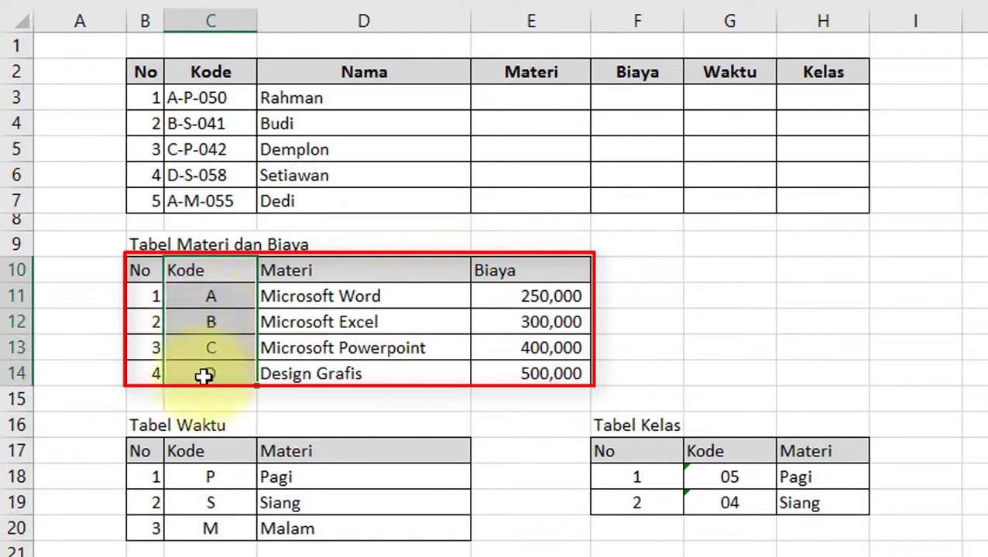
pyautogui.moveTo(345, 272); pyautogui.dragTo(352, 349)
pyautogui.click(535, 274)
pyautogui.click(510, 92)
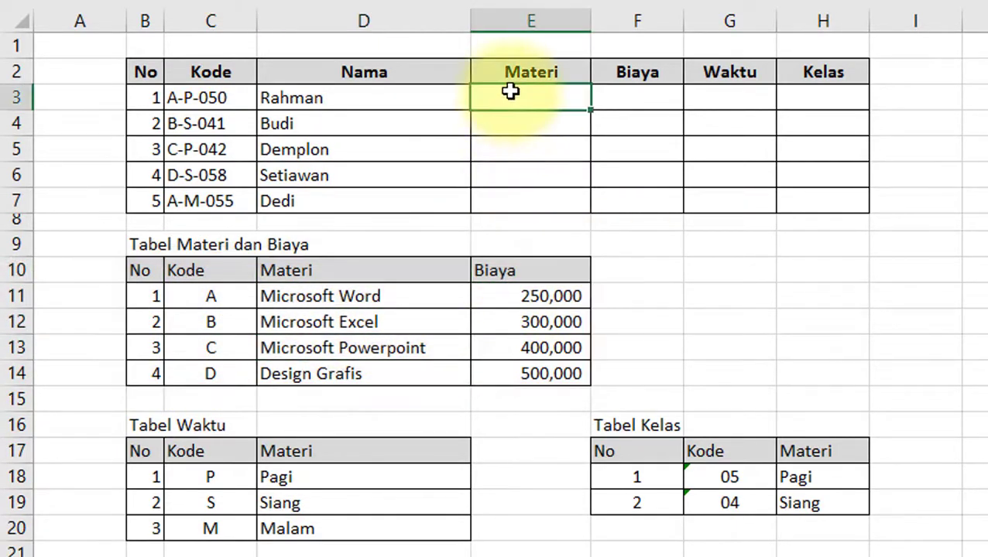
# Step: Examine the codes in C3:C7 as the source for the Materi column
pyautogui.write('=')
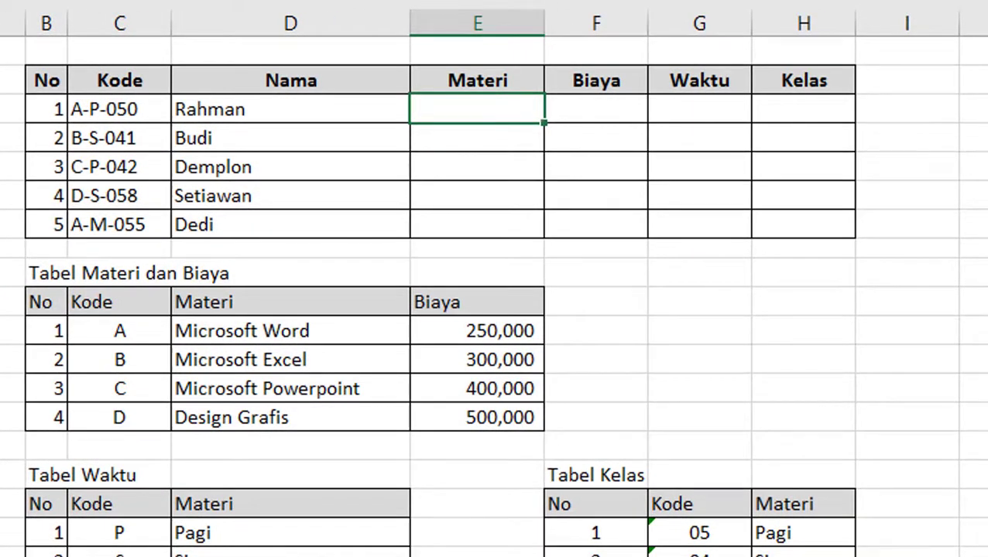
pyautogui.moveTo(101, 109); pyautogui.dragTo(105, 226)
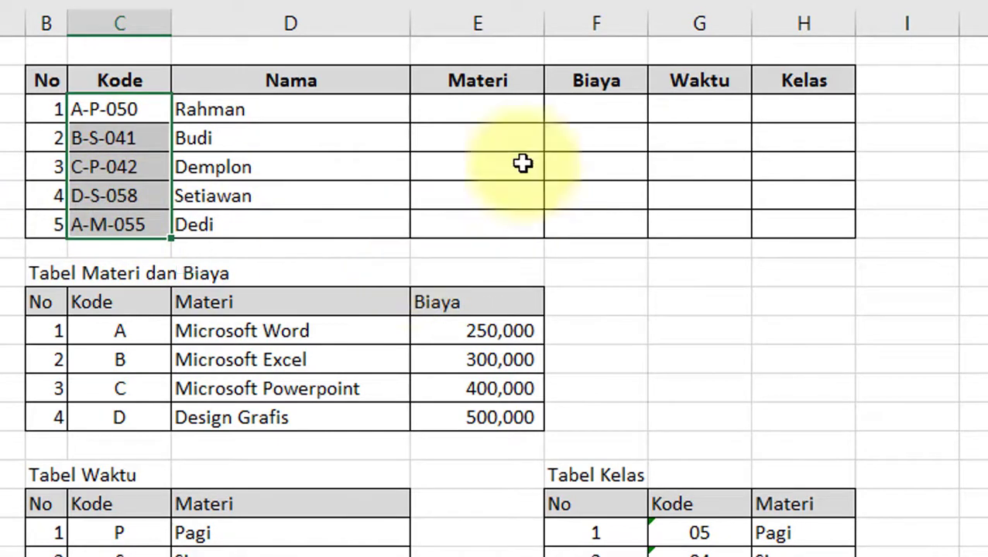
pyautogui.click(490, 115)
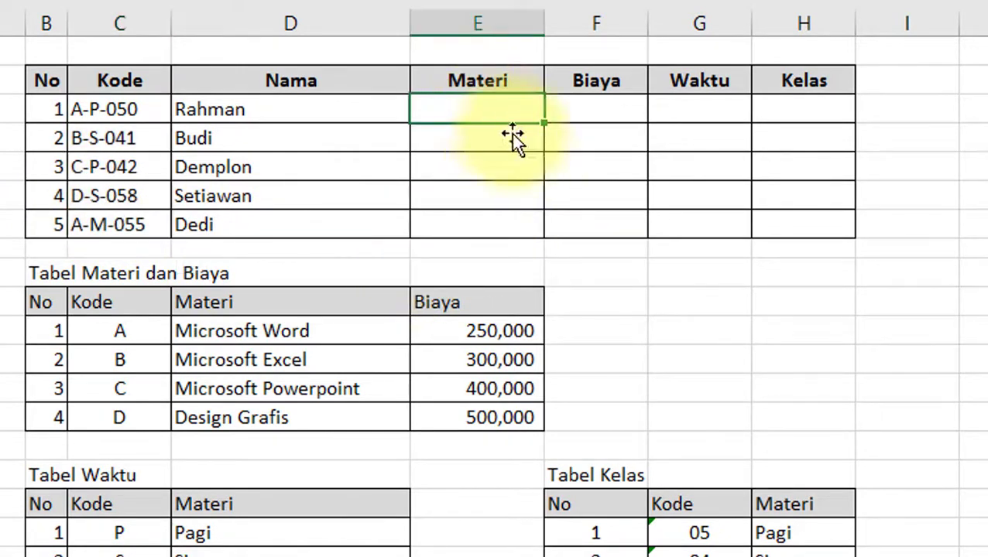
# Step: Examine the separate parts of the code in C3: the first letter, the middle letter and the trailing digits
pyautogui.doubleClick(84, 109)
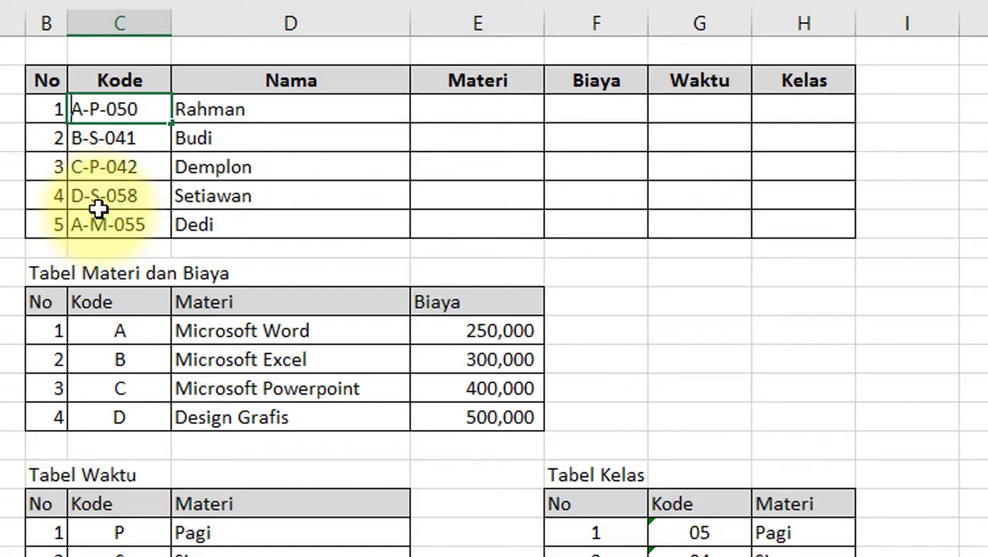
pyautogui.hotkey('shift', 'Right')
pyautogui.press('Right')
pyautogui.press('Right')
pyautogui.hotkey('shift', 'Right')
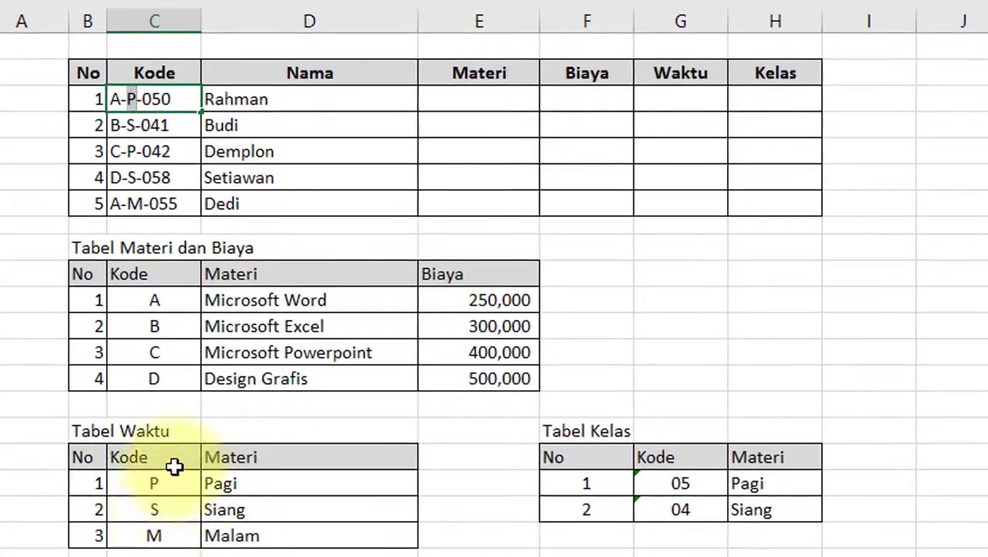
pyautogui.press('Right')
pyautogui.press('Right')
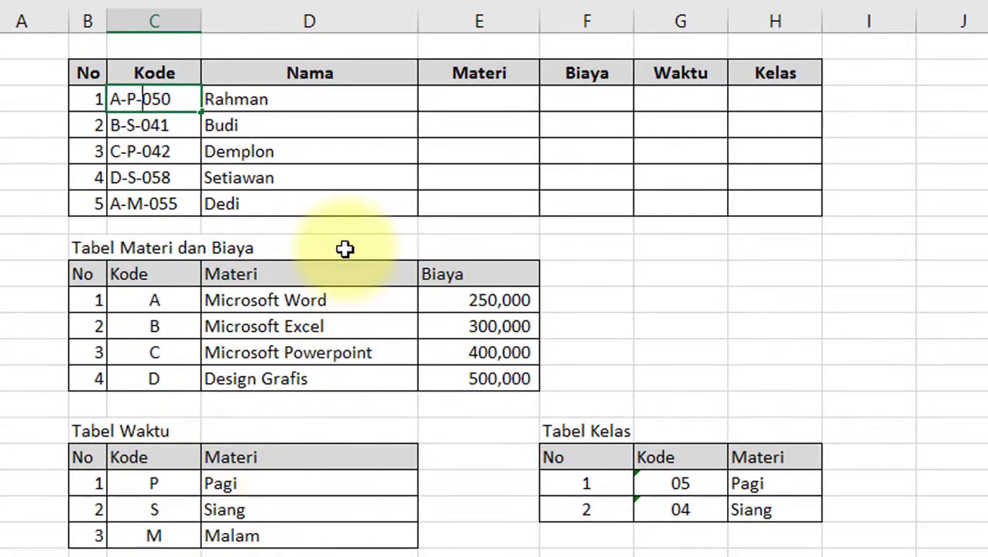
pyautogui.hotkey('shift', 'Right')
pyautogui.hotkey('shift', 'Right')
pyautogui.hotkey('shift', 'Right')
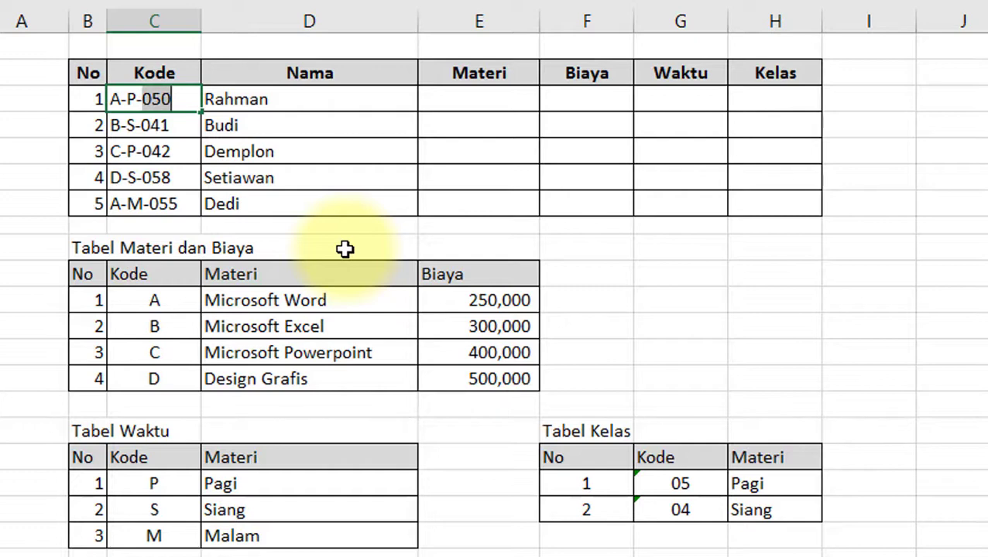
pyautogui.press('Left')
pyautogui.hotkey('shift', 'Left')
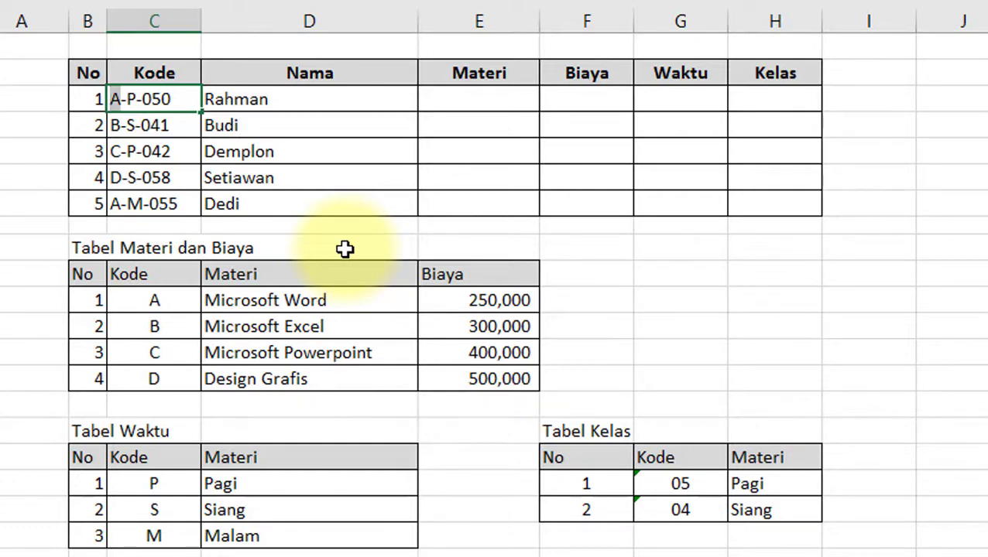
# Step: Enter =LEFT(C3,1) in E3 of the Materi column and fill it down through E7
pyautogui.press('Right')
pyautogui.press('Right')
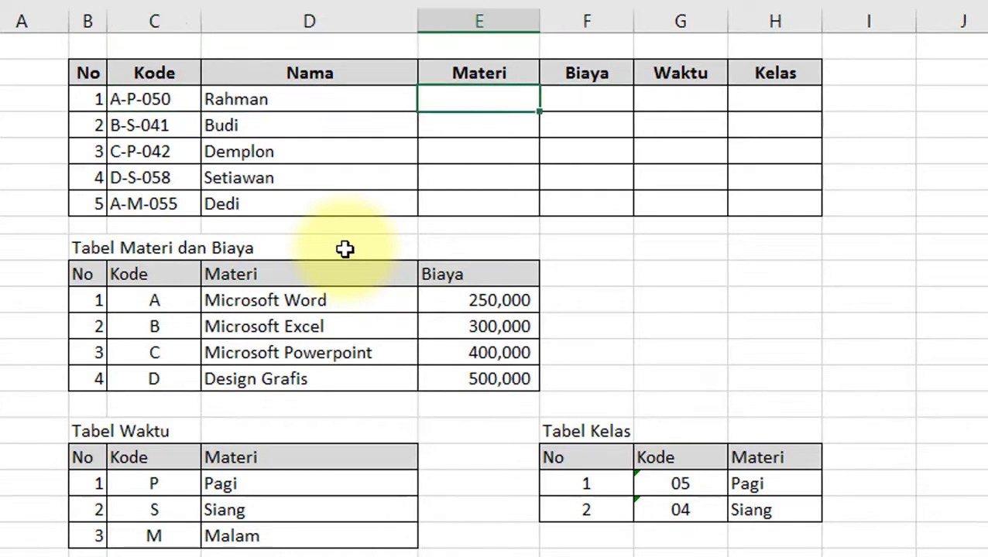
pyautogui.write('=LEFT(')
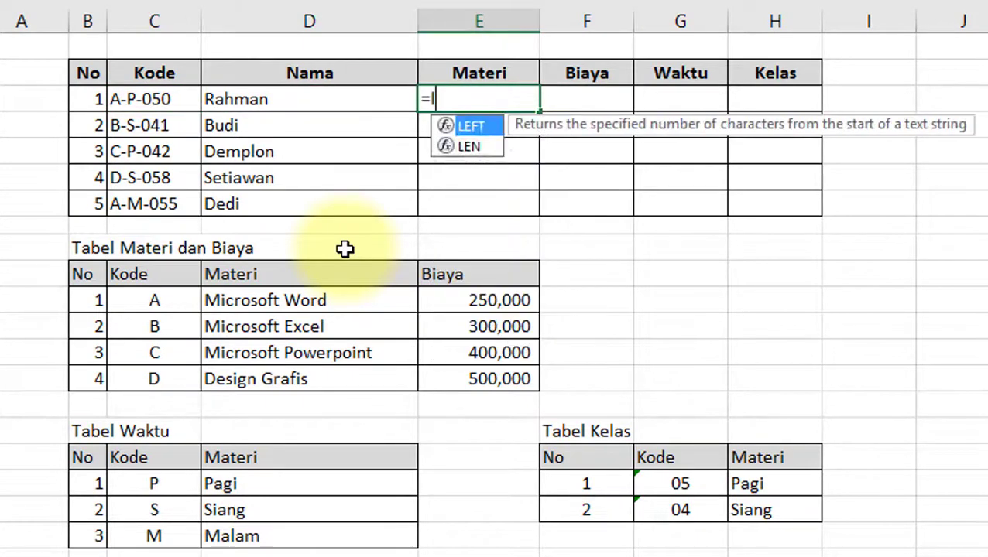
pyautogui.press('Left')
pyautogui.press('Left')
pyautogui.press('Left')
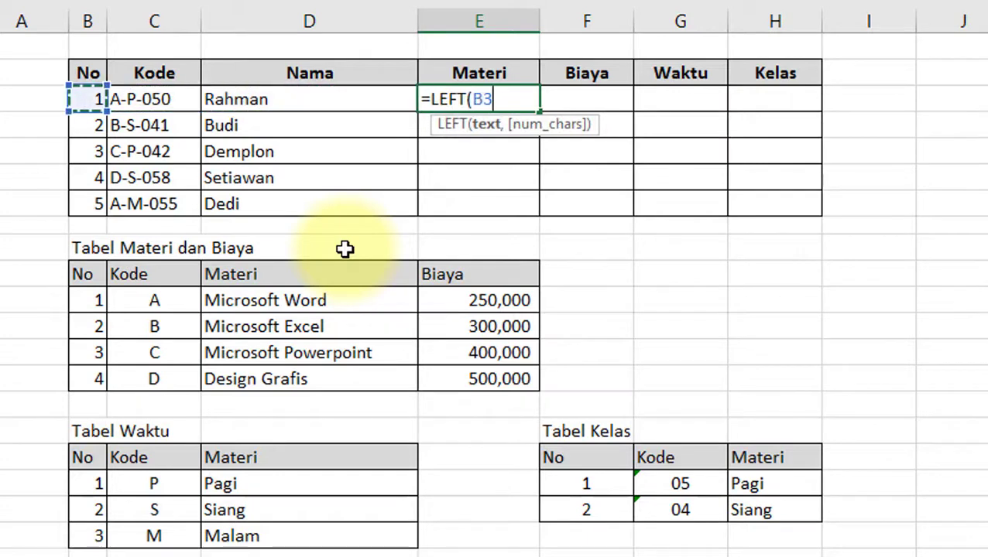
pyautogui.press('Right')
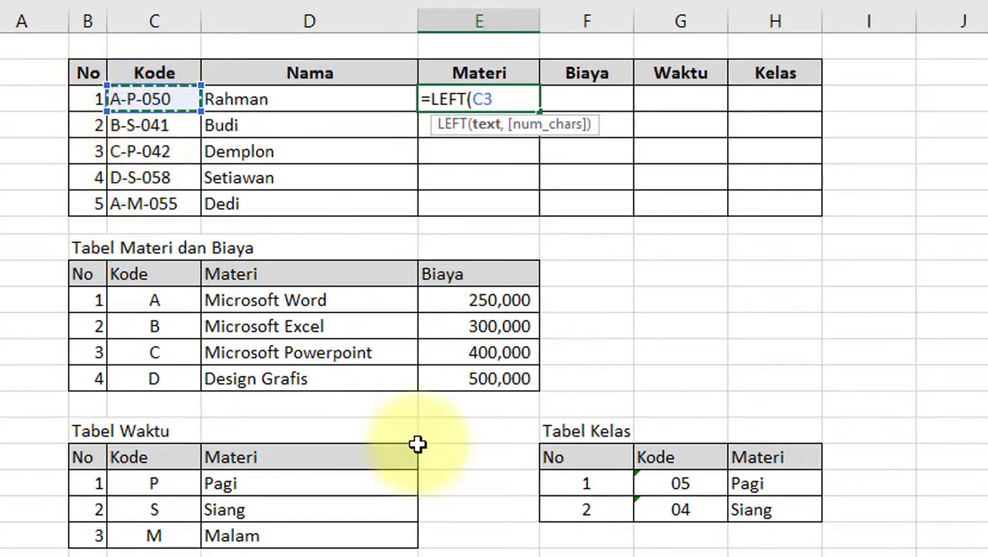
pyautogui.write(',1')
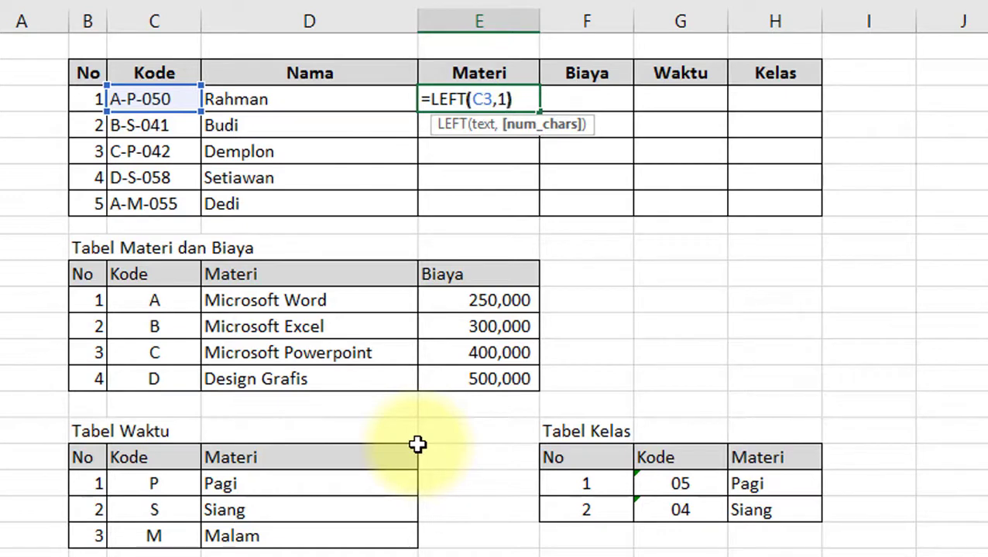
pyautogui.press('Return')
pyautogui.click(476, 97)
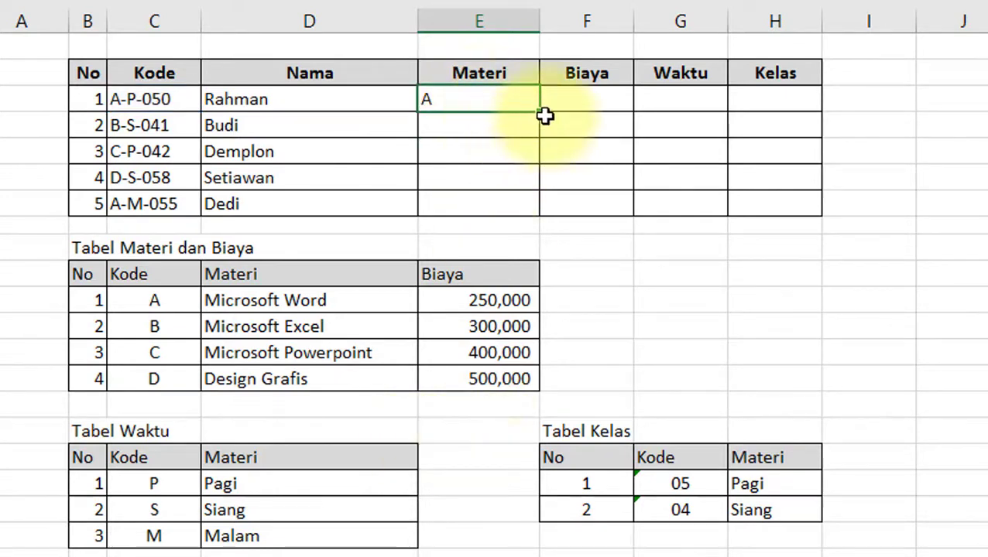
pyautogui.moveTo(536, 112); pyautogui.dragTo(526, 210)
# Step: Check each extracted letter in E3:E7 against the corresponding code in C3:C7
pyautogui.click(452, 102)
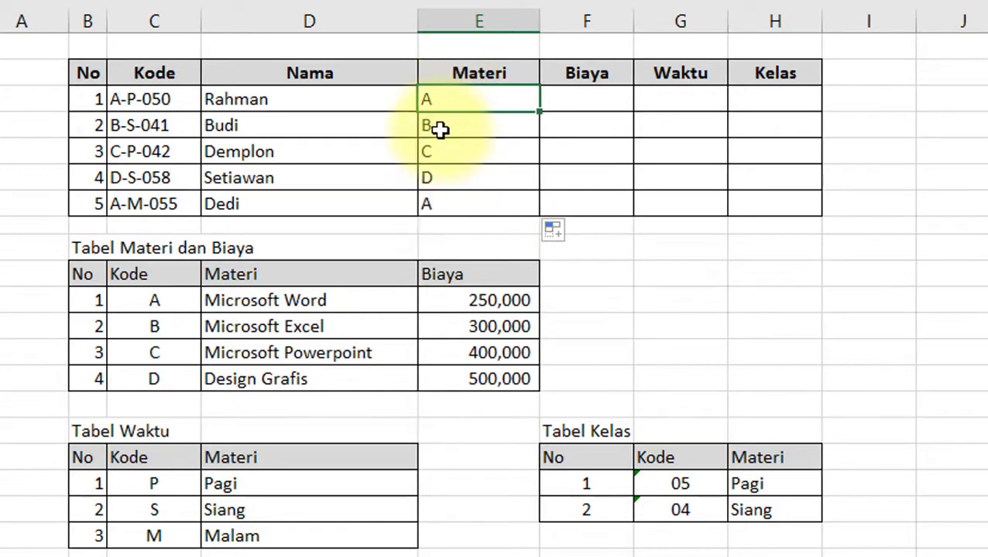
pyautogui.click(440, 130)
pyautogui.click(445, 150)
pyautogui.click(437, 177)
pyautogui.click(441, 206)
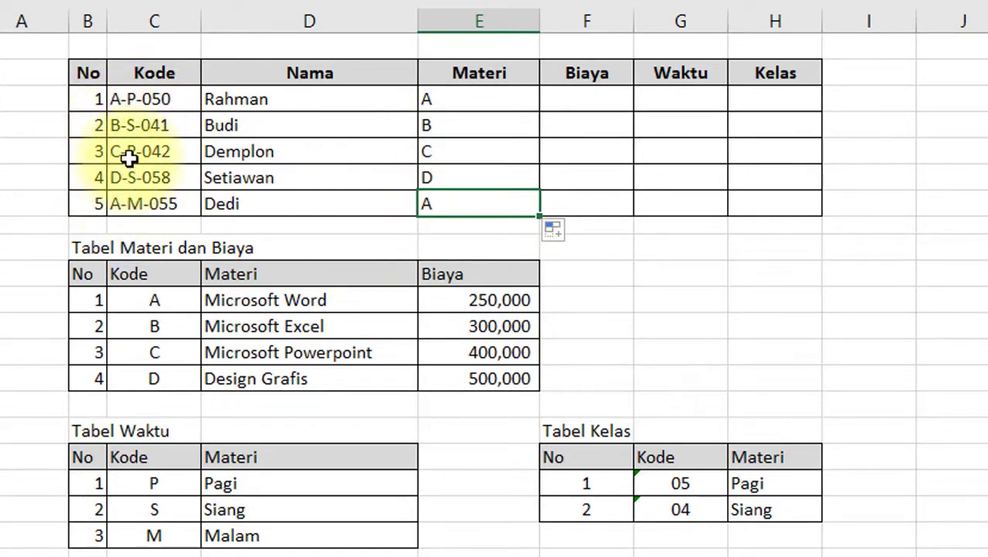
pyautogui.click(143, 99)
pyautogui.moveTo(147, 101); pyautogui.dragTo(144, 203)
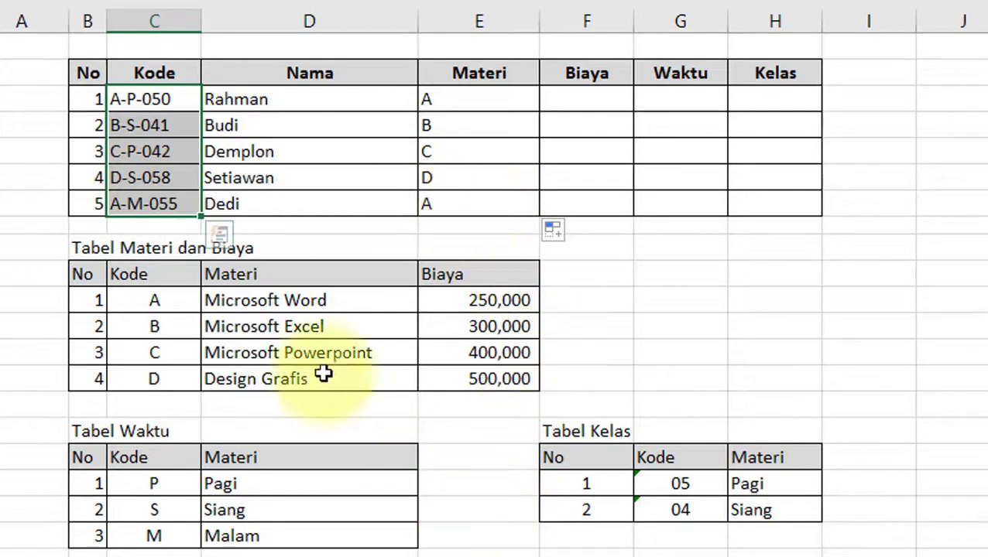
# Step: Compare the extracted letters with the codes and subjects in Tabel Materi dan Biaya, and inspect the formula in E3
pyautogui.moveTo(194, 306); pyautogui.dragTo(210, 378)
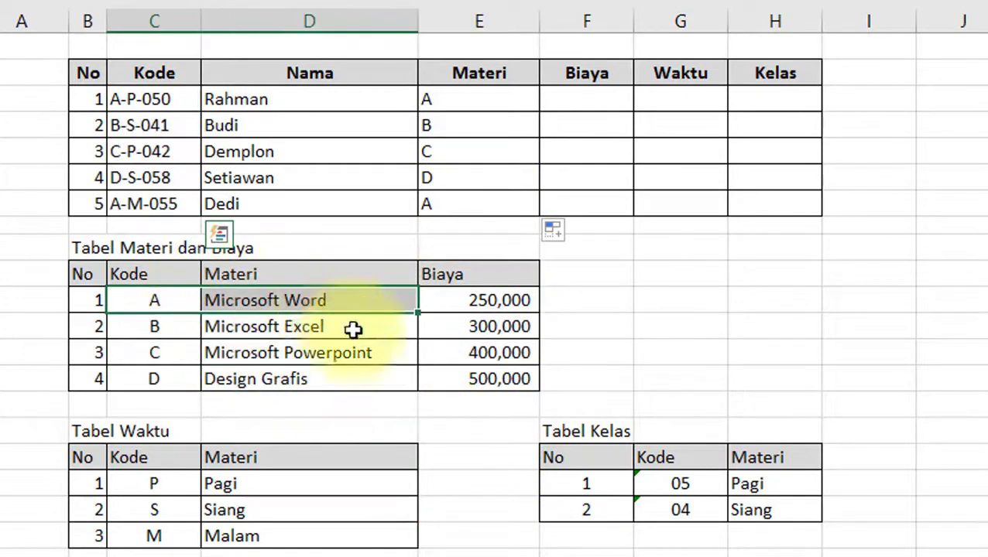
pyautogui.click(255, 299)
pyautogui.moveTo(439, 102); pyautogui.dragTo(442, 200)
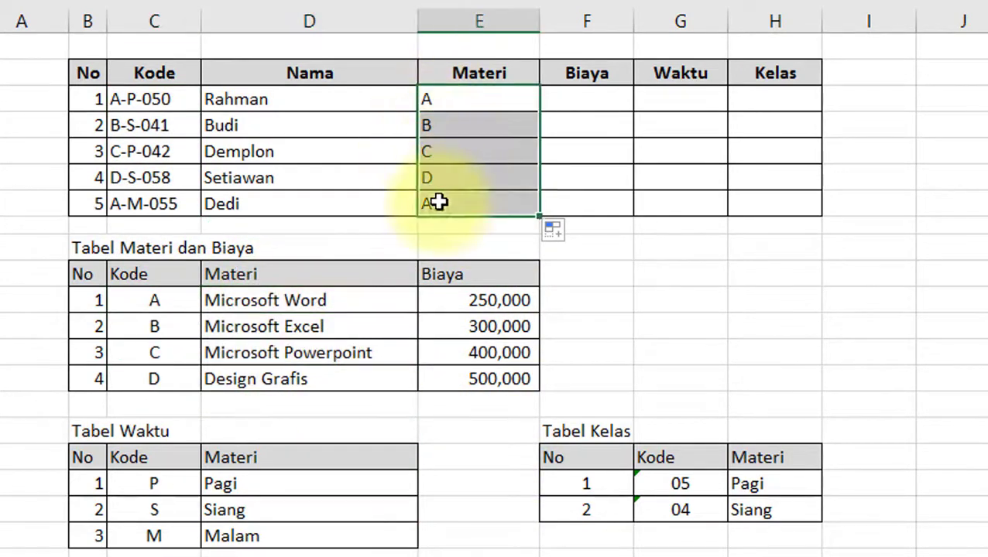
pyautogui.click(441, 102)
pyautogui.doubleClick(441, 101)
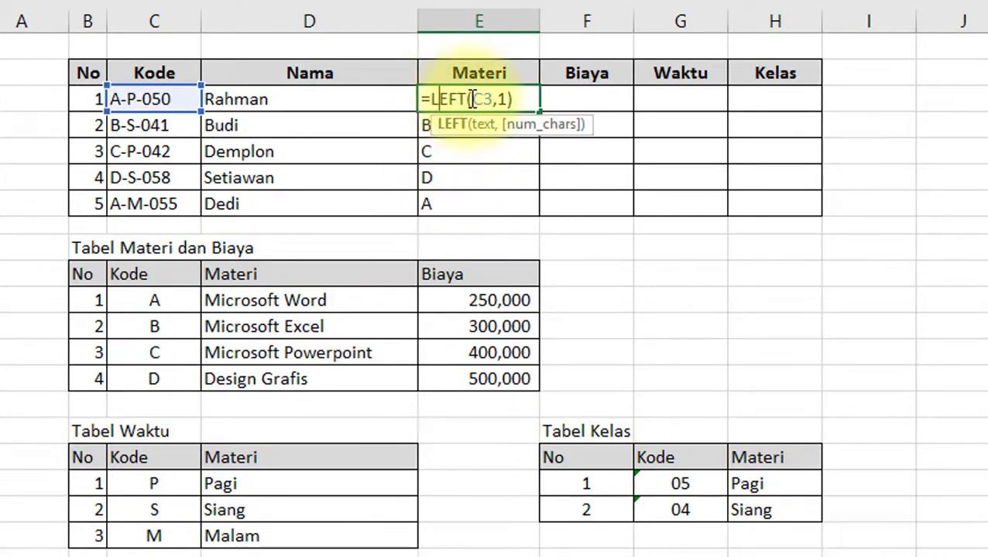
pyautogui.press('Escape')
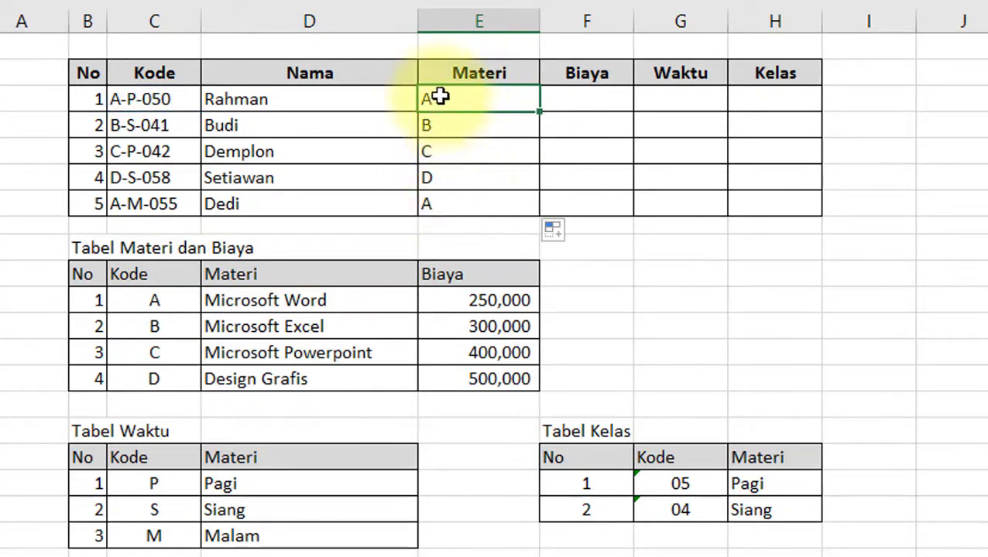
# Step: Wrap the LEFT formula in E3 in a VLOOKUP, using LEFT(C3,1) as lookup value and C11:E14 as table range
pyautogui.doubleClick(439, 100)
pyautogui.write('VLOOKUP(LEFT(C3,1')
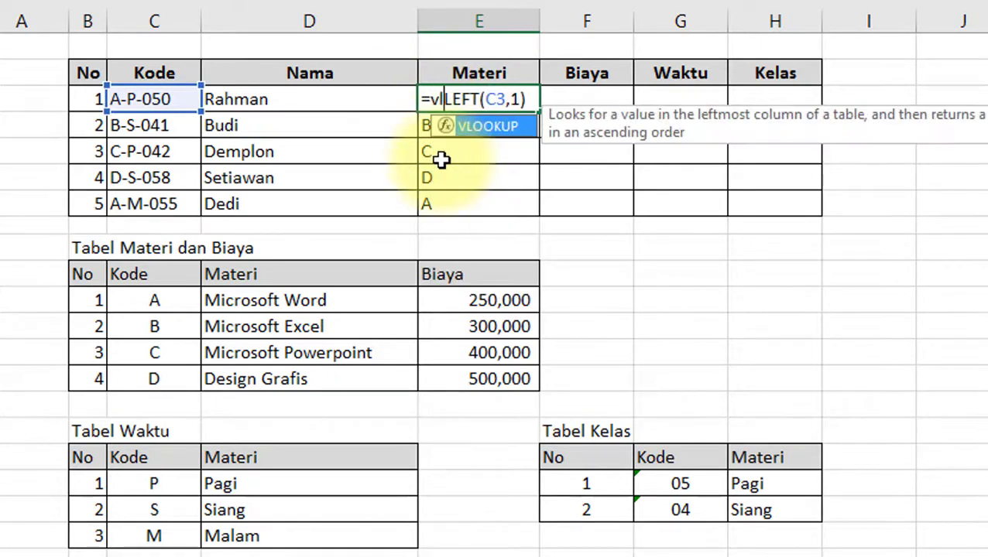
pyautogui.click(571, 99)
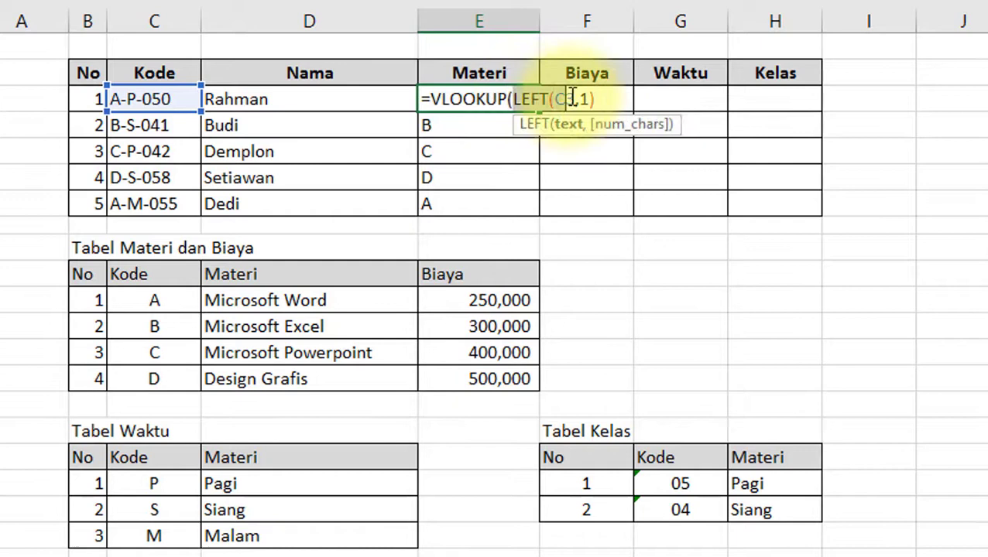
pyautogui.click(624, 96)
pyautogui.write(',')
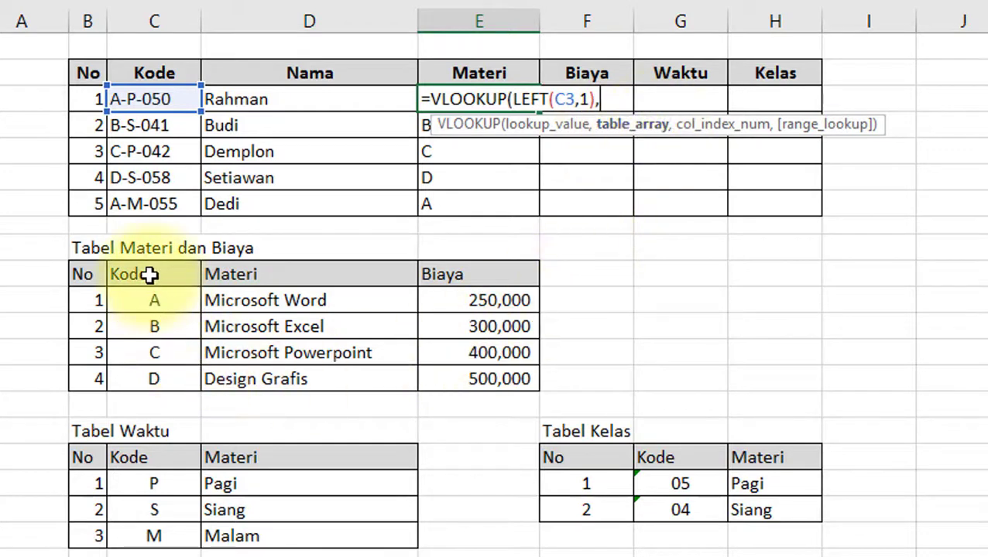
pyautogui.moveTo(154, 300); pyautogui.dragTo(491, 379)
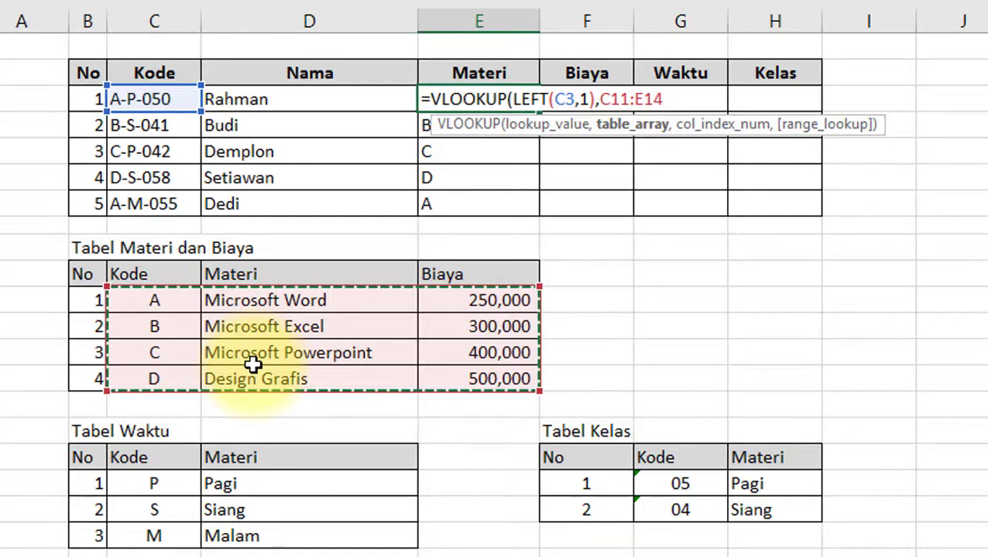
# Step: Cycle the C11:E14 reference in the E3 formula through its absolute and mixed forms back to relative
pyautogui.press('F4')
pyautogui.press('F4')
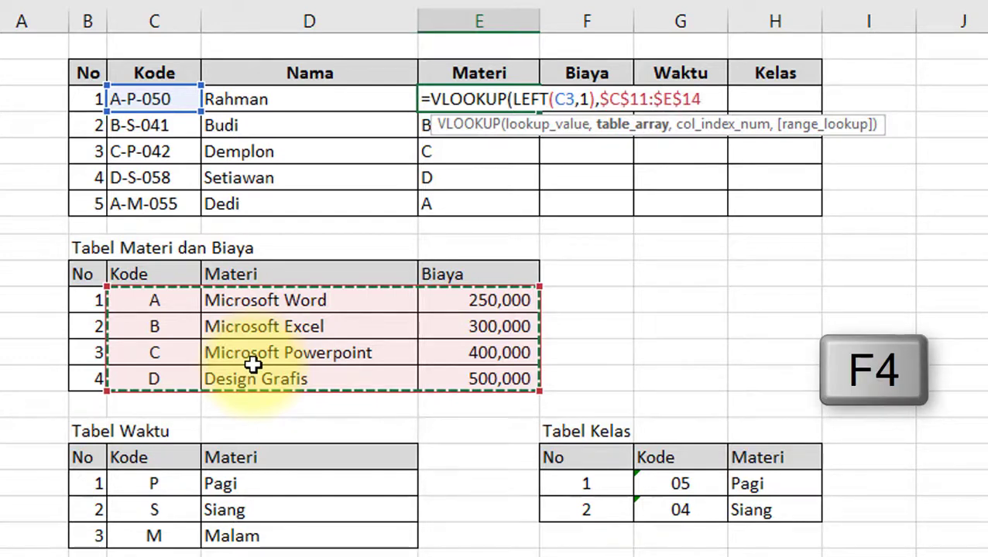
pyautogui.press('F4')
pyautogui.press('F4')
pyautogui.press('F4')
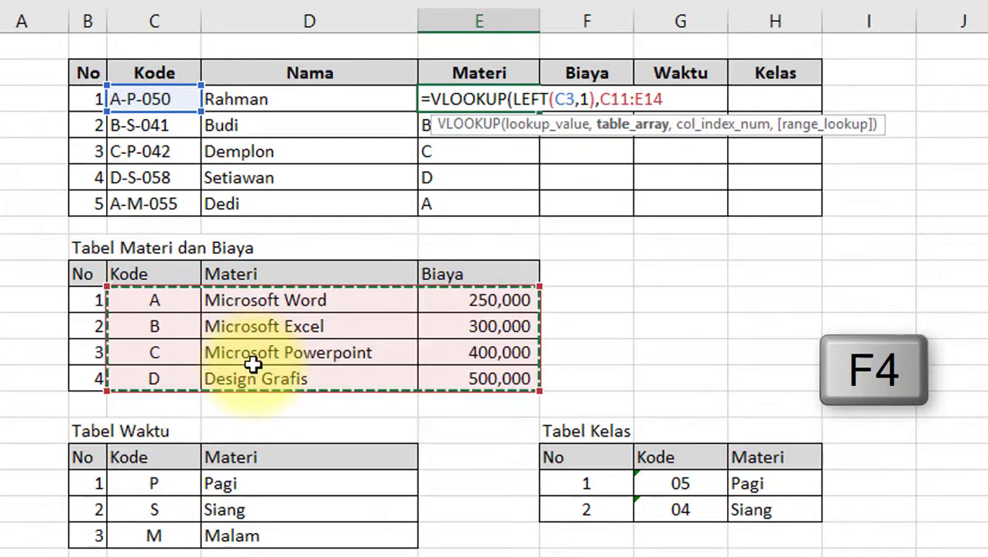
# Step: Add dollar signs to the table range in the E3 formula so it reads $C$11:$E$14
pyautogui.click(602, 98)
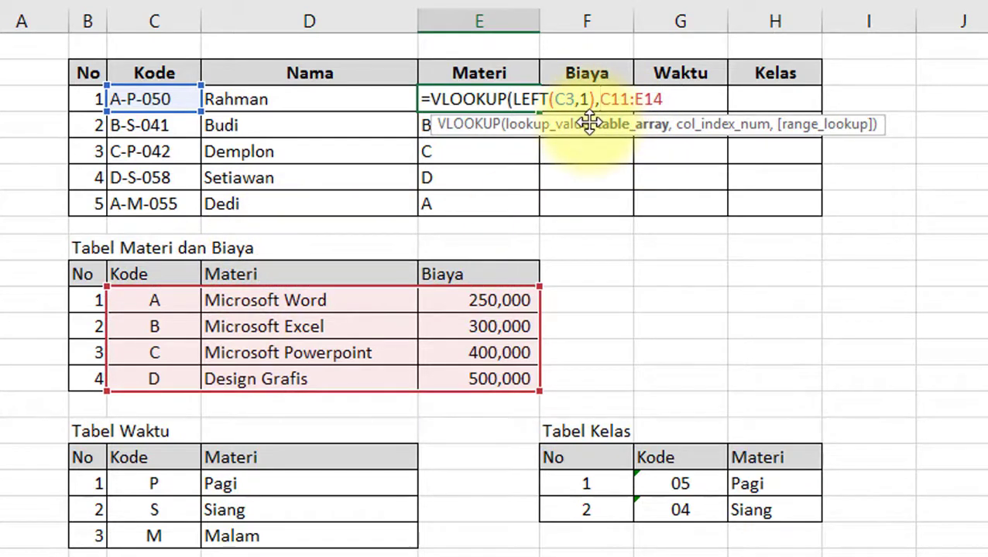
pyautogui.write('$C$')
pyautogui.write('$')
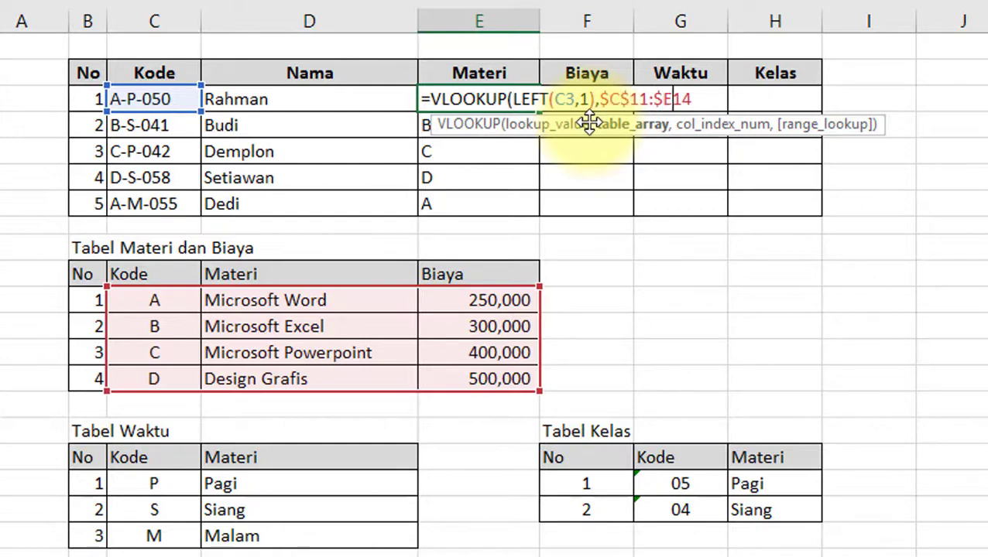
pyautogui.write('$')
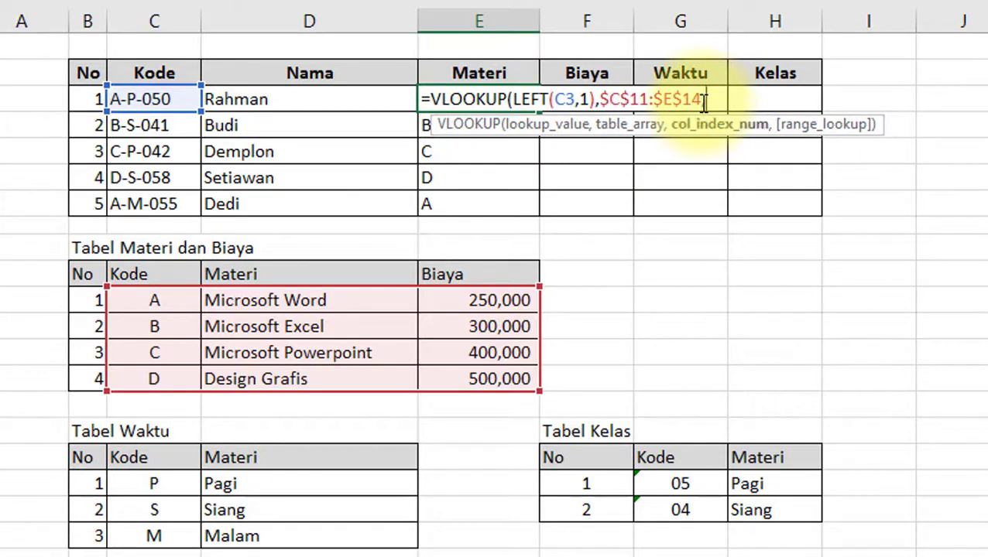
# Step: Complete the E3 VLOOKUP with column index 2 and FALSE for an exact match
pyautogui.write(',')
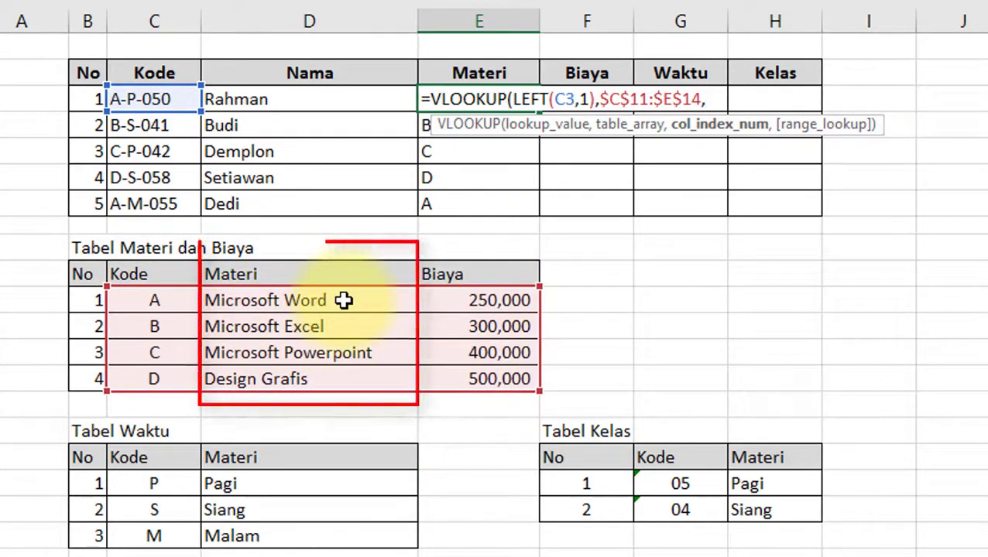
pyautogui.write('2')
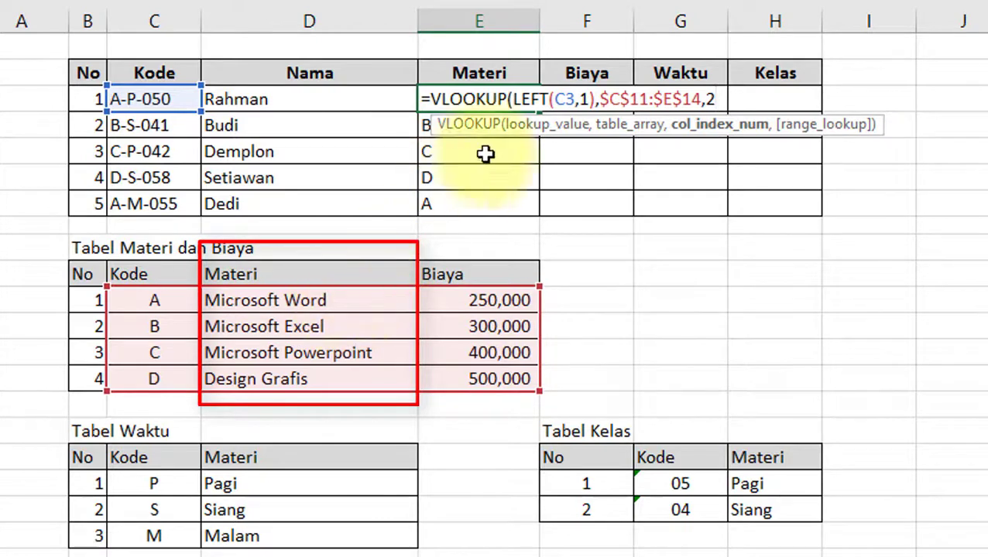
pyautogui.write(',')
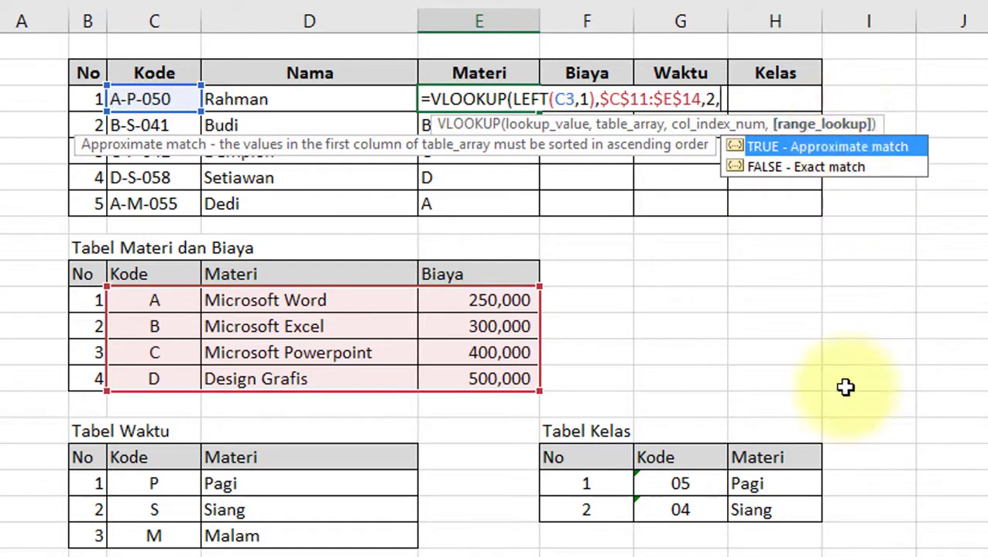
pyautogui.press('Down')
pyautogui.press('Tab')
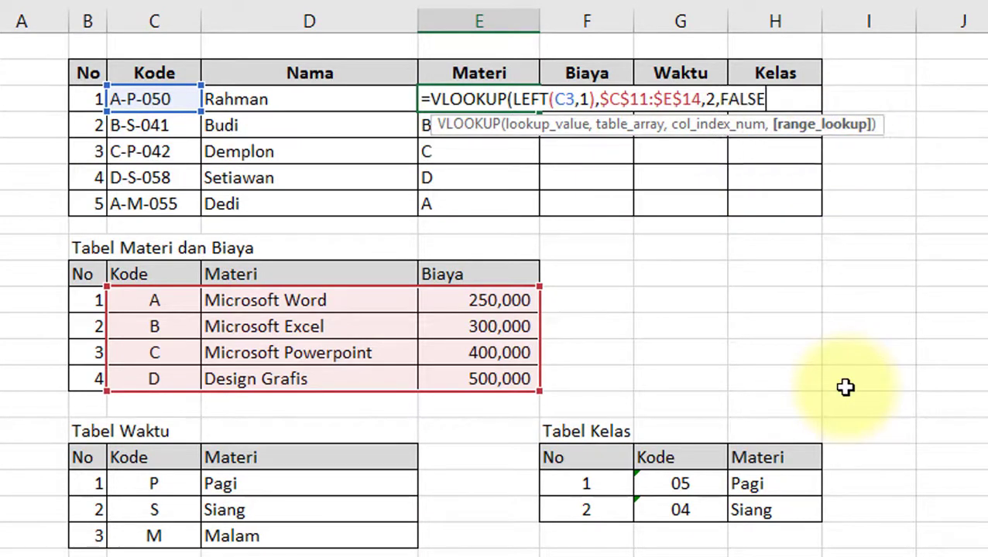
pyautogui.press('Return')
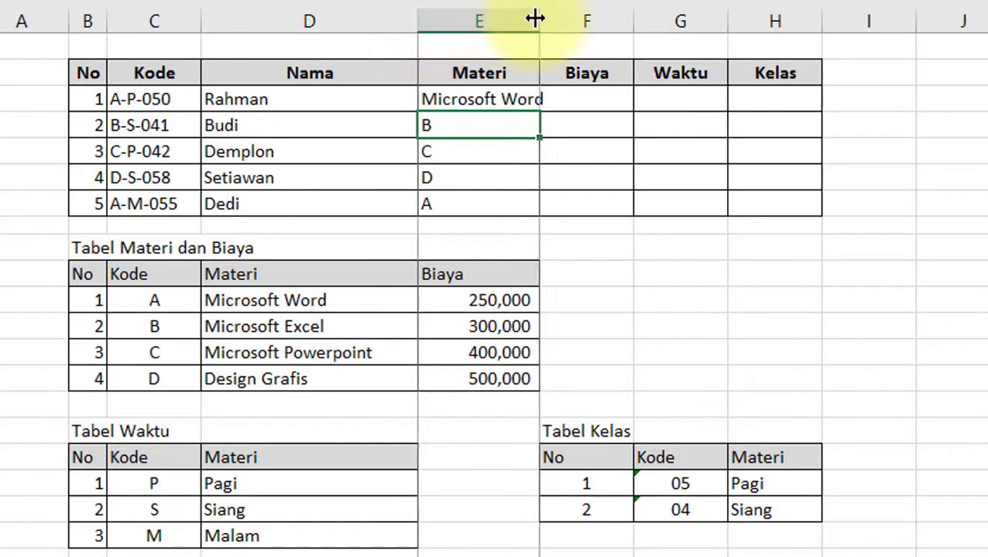
# Step: Widen the Materi column E and fill the E3 formula down through E7
pyautogui.moveTo(539, 20); pyautogui.dragTo(598, 23)
pyautogui.click(546, 102)
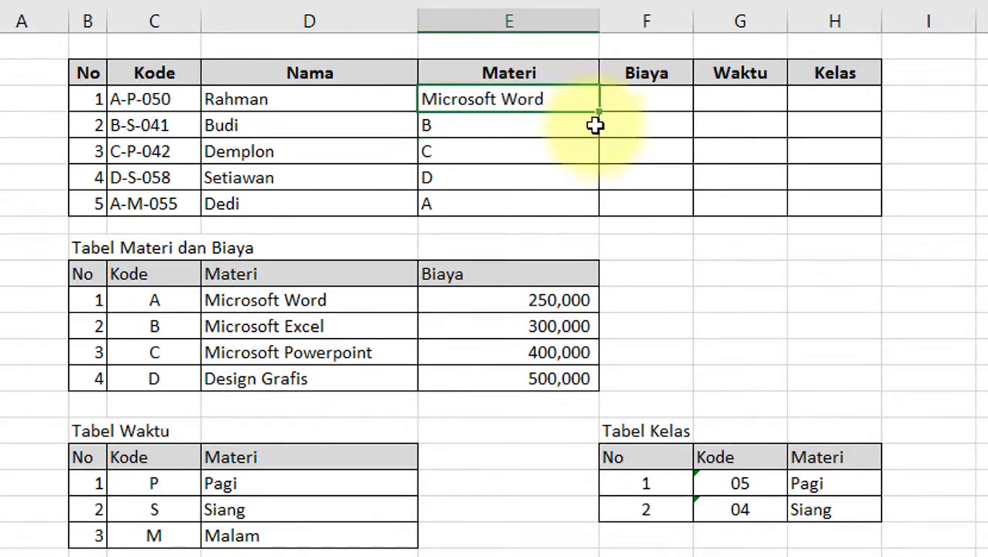
pyautogui.moveTo(601, 139); pyautogui.dragTo(590, 214)
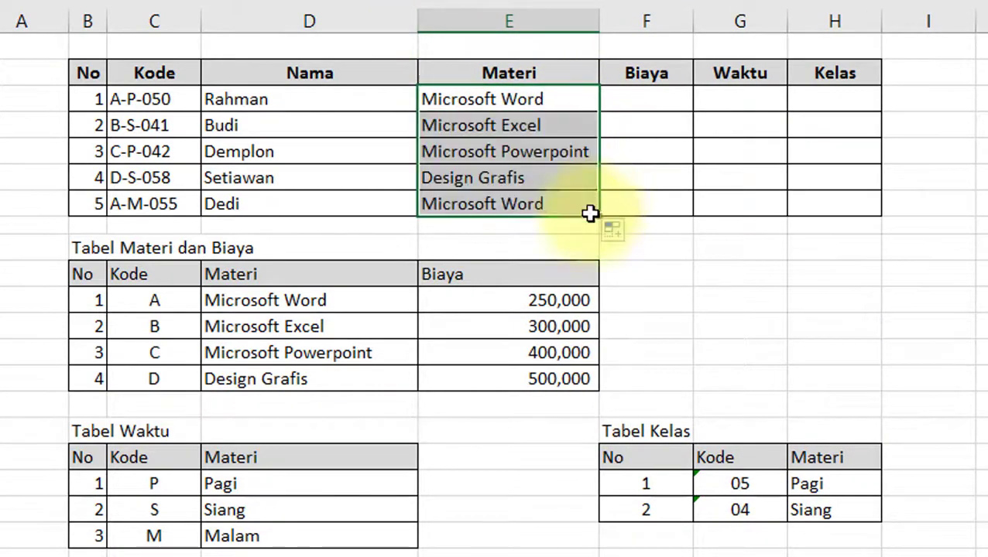
pyautogui.click(689, 267)
# Step: Check the looked-up subjects in E3:E7 and inspect the VLOOKUP formula in E3
pyautogui.doubleClick(495, 105)
pyautogui.click(487, 128)
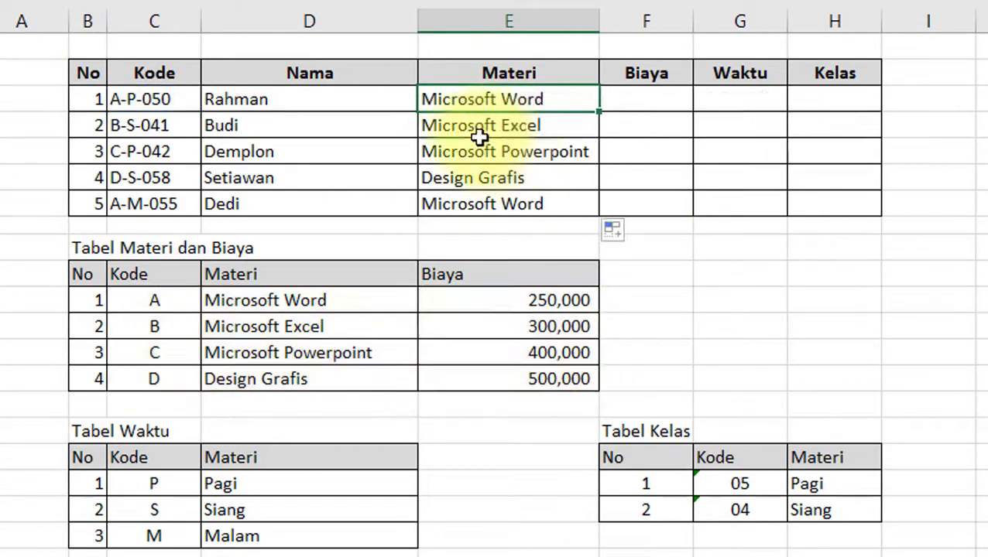
pyautogui.doubleClick(481, 130)
pyautogui.click(481, 154)
pyautogui.doubleClick(481, 154)
pyautogui.click(481, 179)
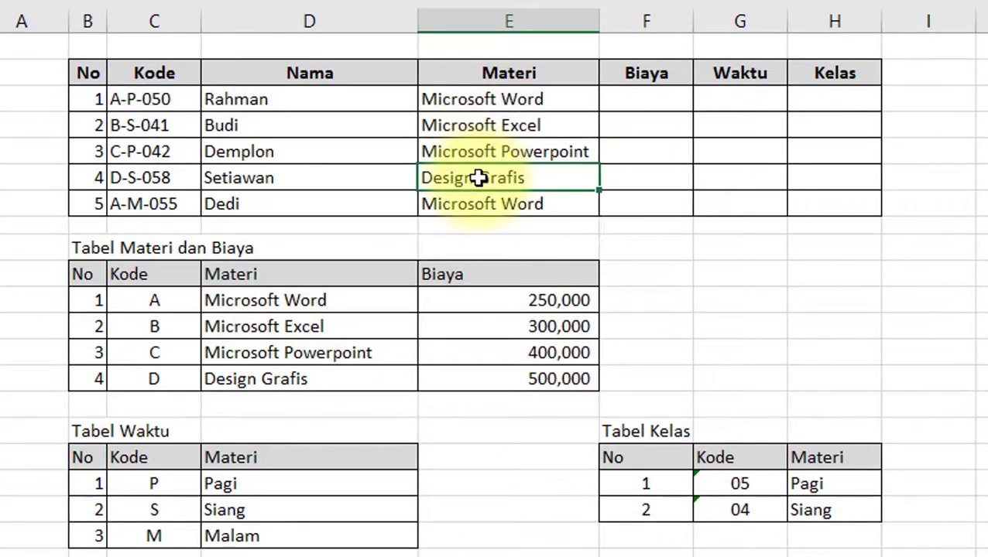
pyautogui.doubleClick(477, 204)
pyautogui.click(687, 283)
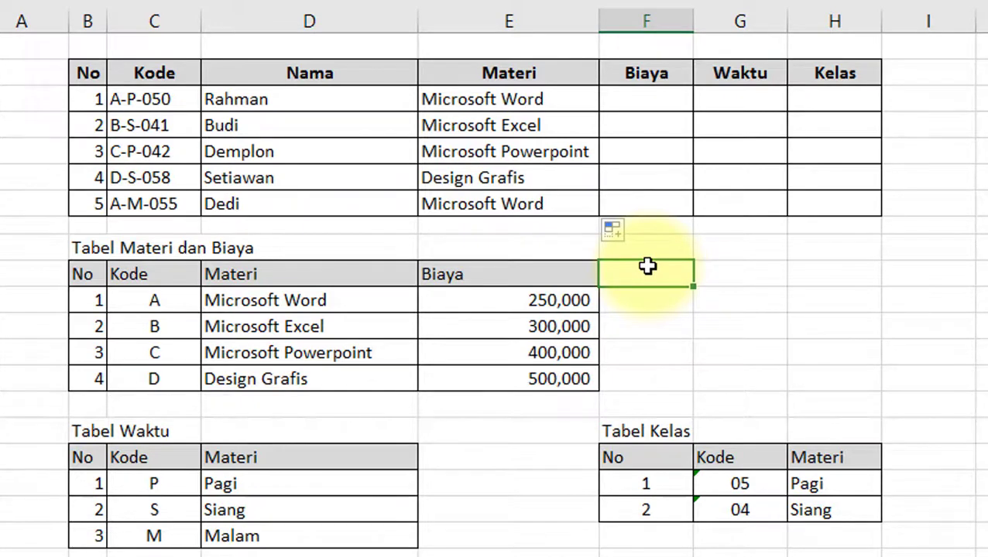
pyautogui.doubleClick(527, 98)
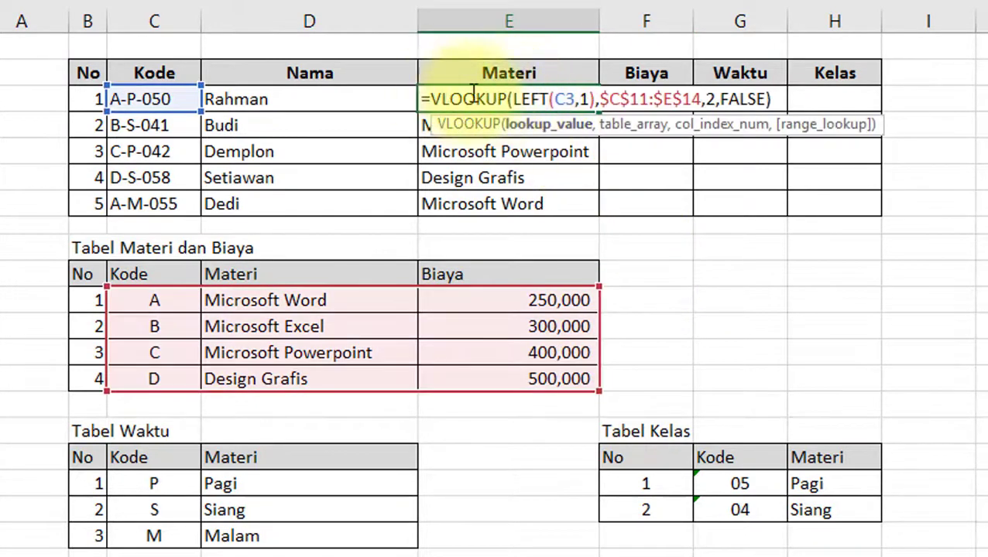
pyautogui.press('Escape')
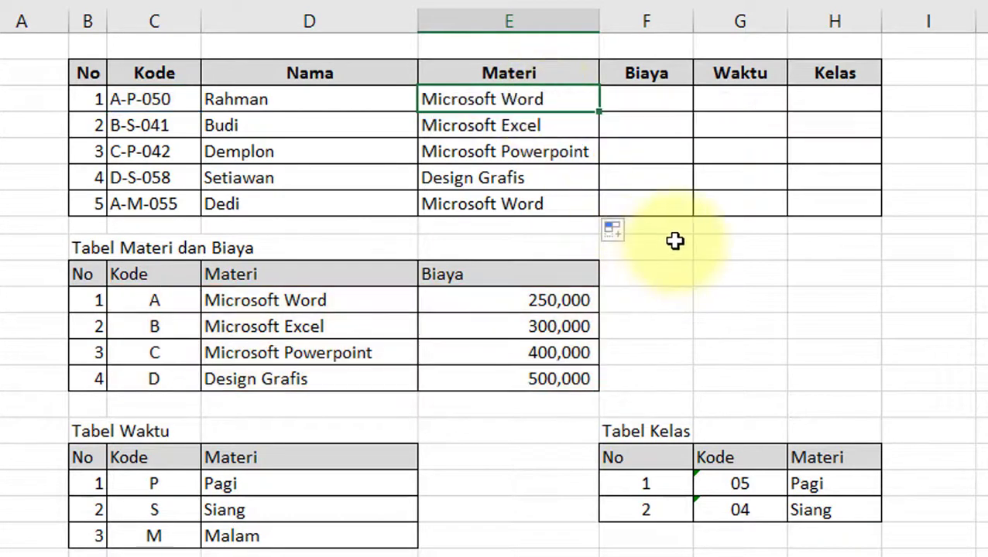
# Step: Copy the VLOOKUP formula text from E3 into F3 of the Biaya column
pyautogui.click(643, 99)
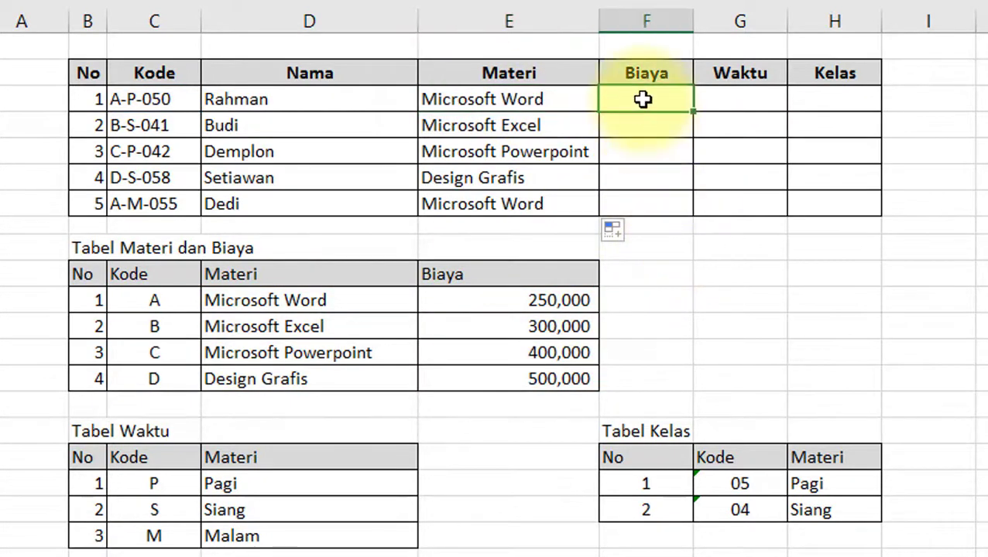
pyautogui.click(534, 100)
pyautogui.doubleClick(533, 101)
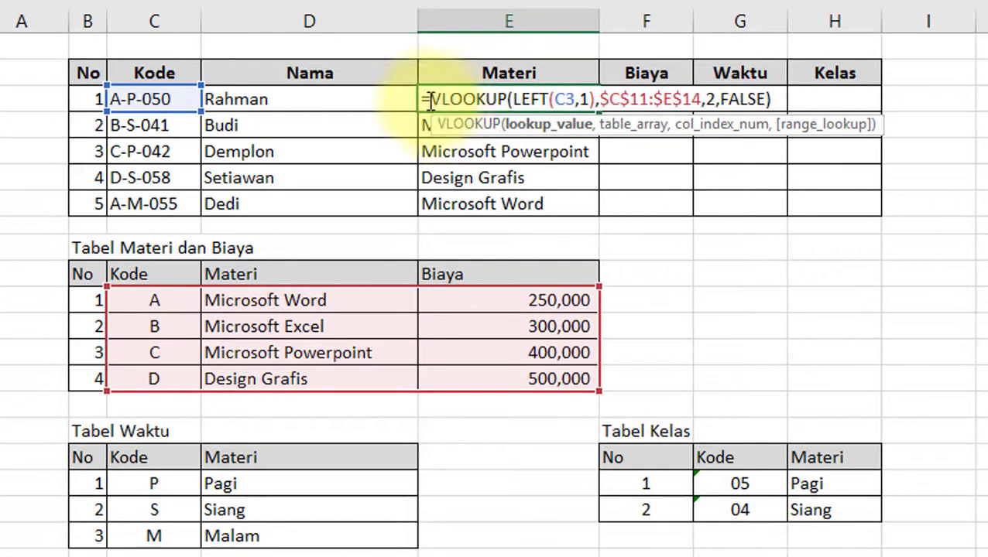
pyautogui.rightClick(650, 102)
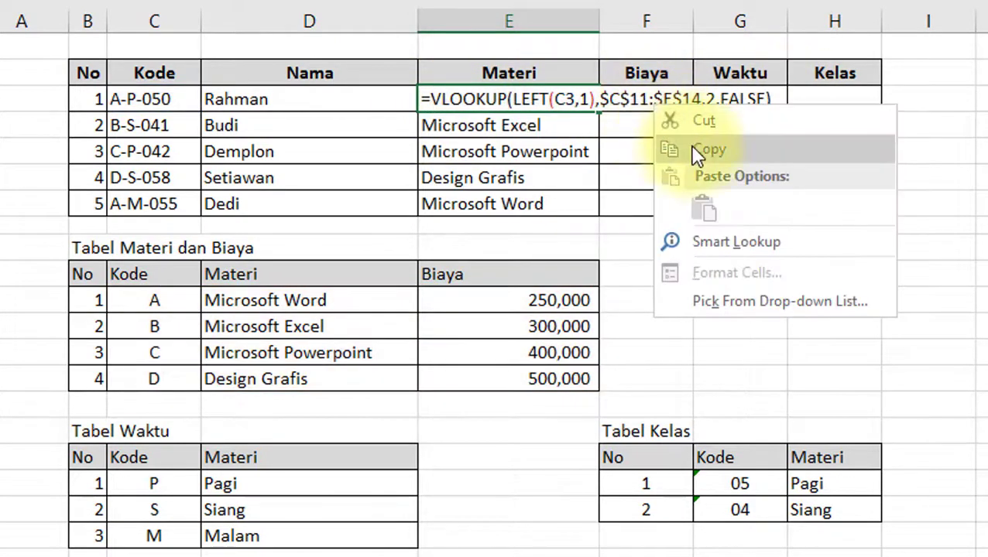
pyautogui.press('Escape')
pyautogui.press('Escape')
pyautogui.click(644, 99)
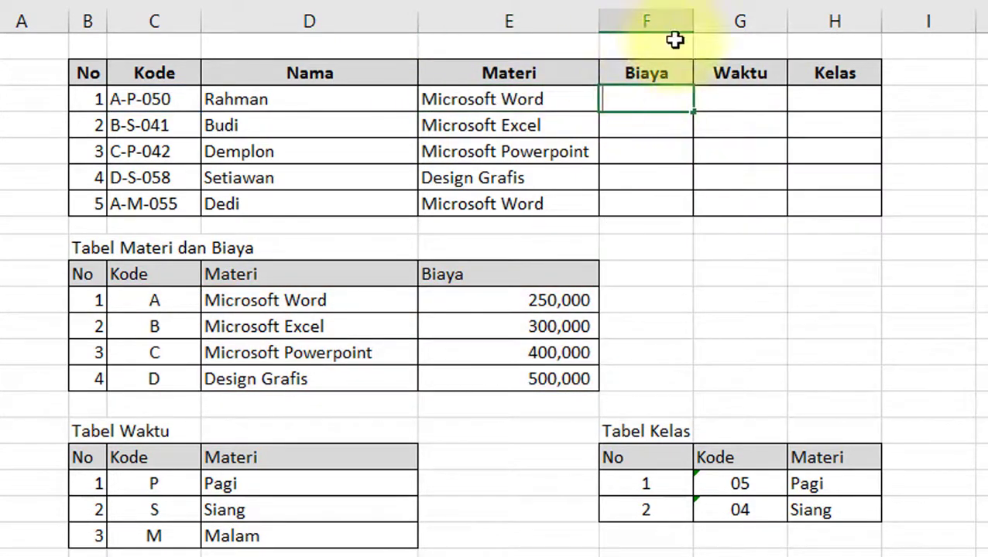
pyautogui.write('=')
pyautogui.rightClick(645, 105)
pyautogui.click(693, 211)
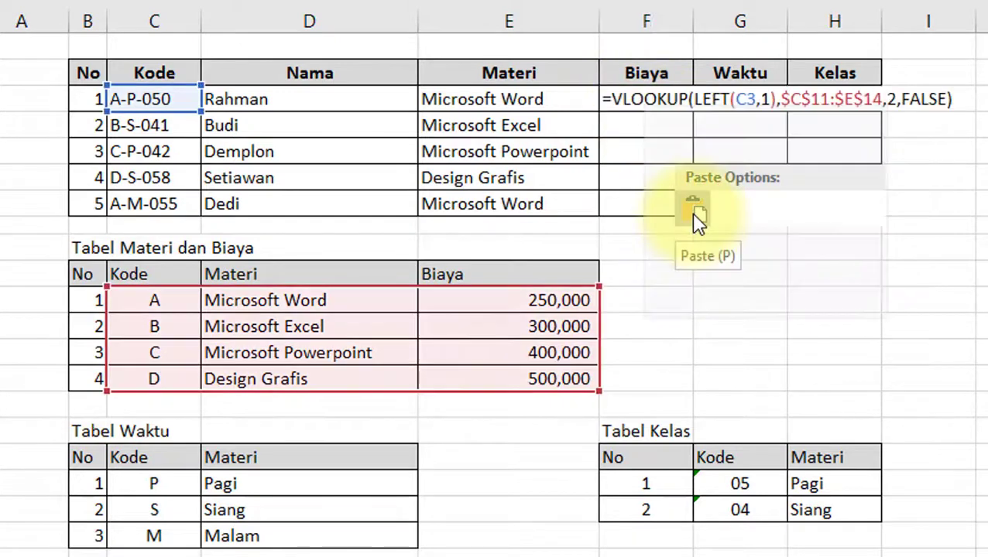
pyautogui.press('Return')
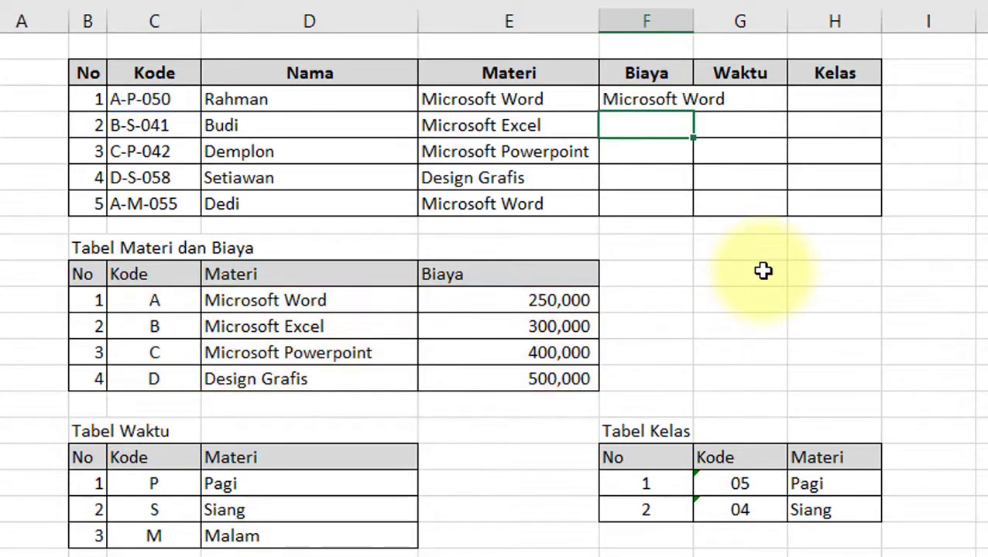
# Step: Widen column F and change the column index in the F3 VLOOKUP formula to 3
pyautogui.click(678, 101)
pyautogui.moveTo(693, 23); pyautogui.dragTo(832, 37)
pyautogui.doubleClick(688, 97)
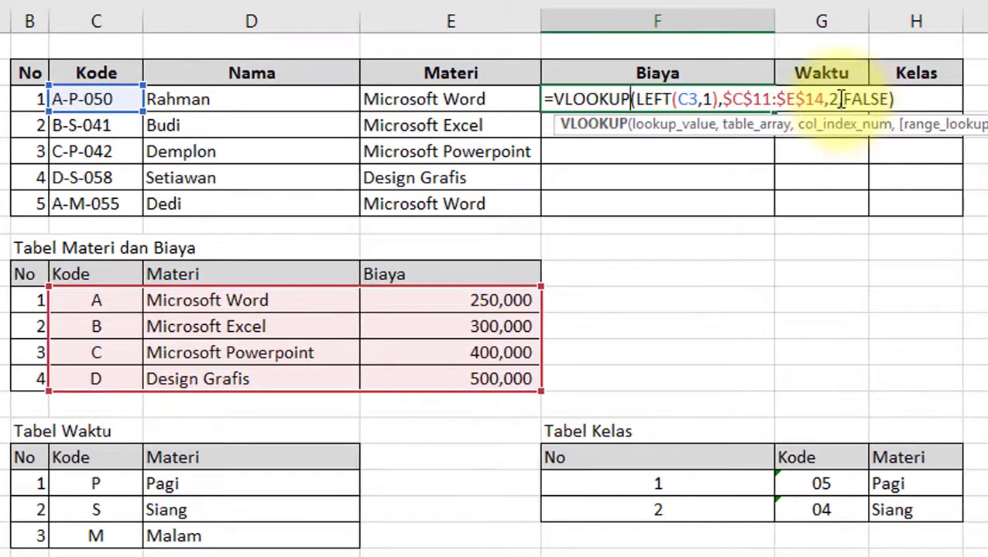
pyautogui.click(898, 99)
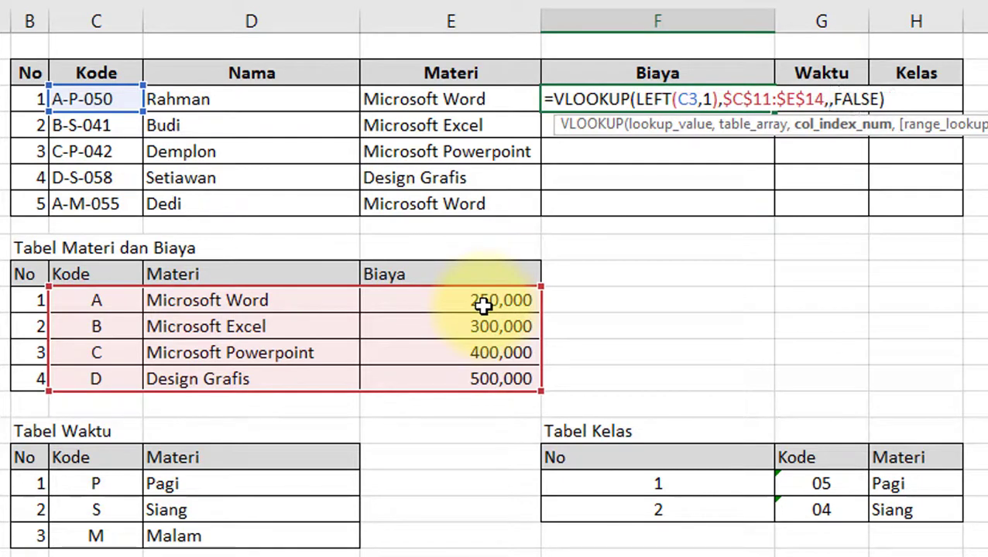
pyautogui.press('Return')
# Step: Fill the F3 formula down through F7 and narrow the Biaya column F
pyautogui.press('Up')
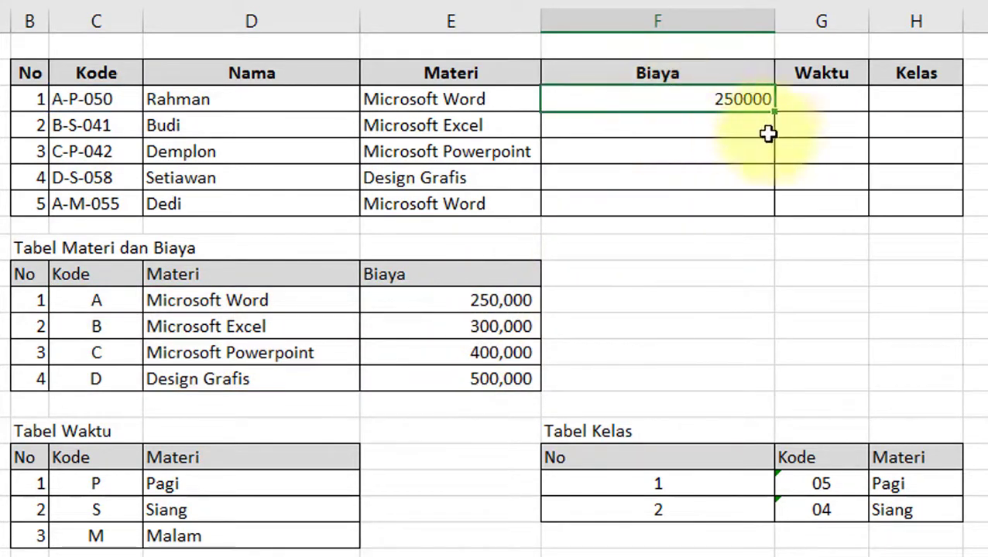
pyautogui.doubleClick(774, 114)
pyautogui.moveTo(774, 21); pyautogui.dragTo(669, 21)
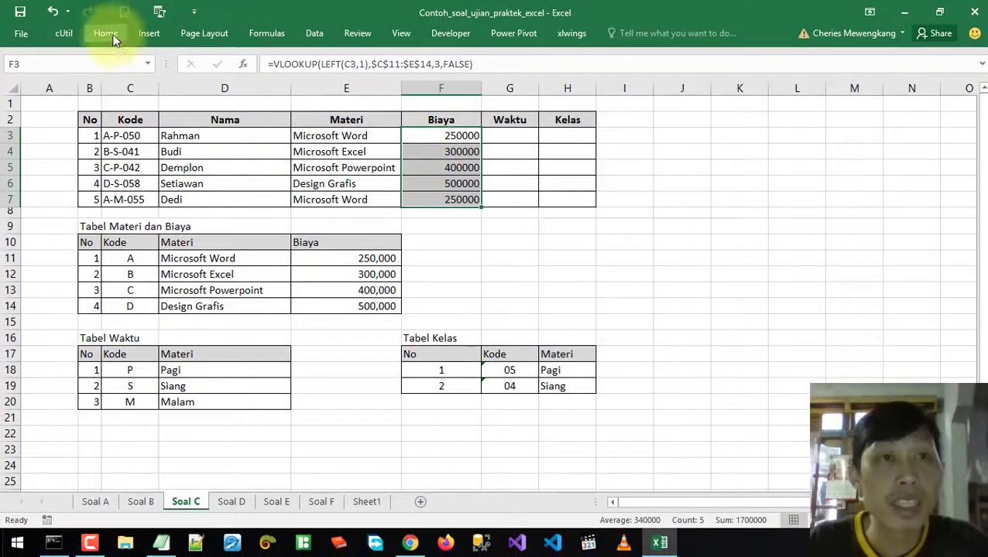
# Step: Format the fees in F3:F7 with the comma style and no decimal places
pyautogui.click(107, 32)
pyautogui.click(507, 81)
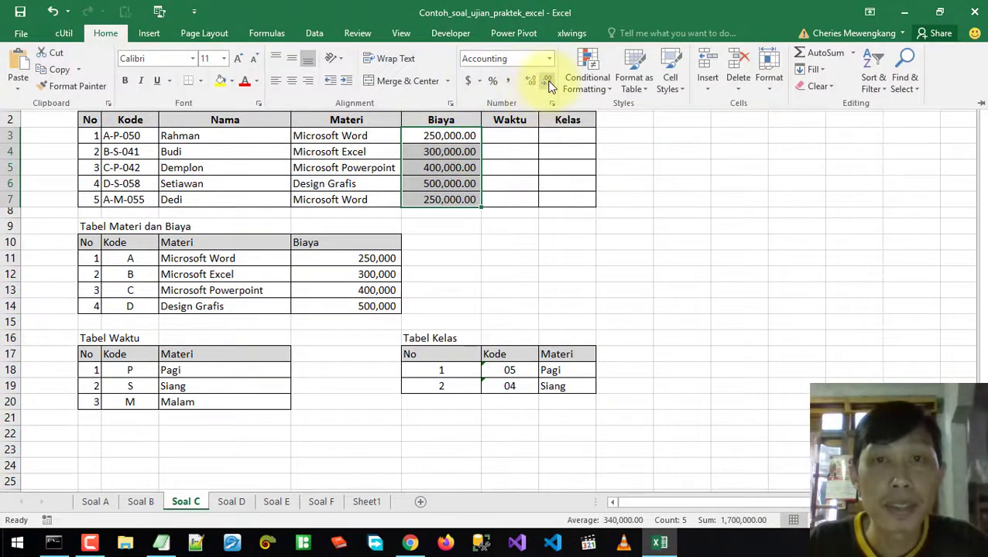
pyautogui.click(546, 81)
pyautogui.click(546, 81)
# Step: Examine the empty Waktu cell G3 and the codes and times in C18:D20 of Tabel Waktu
pyautogui.click(493, 154)
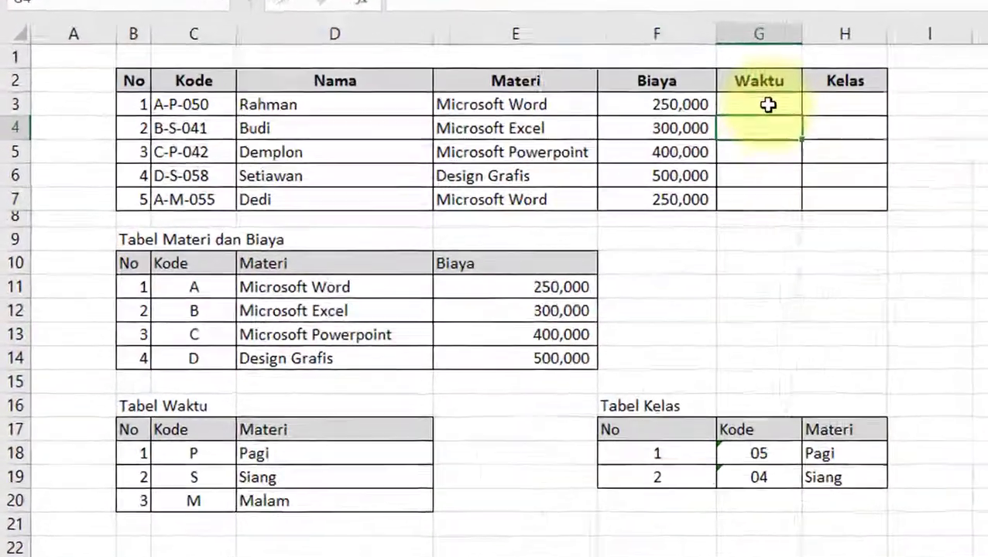
pyautogui.click(512, 135)
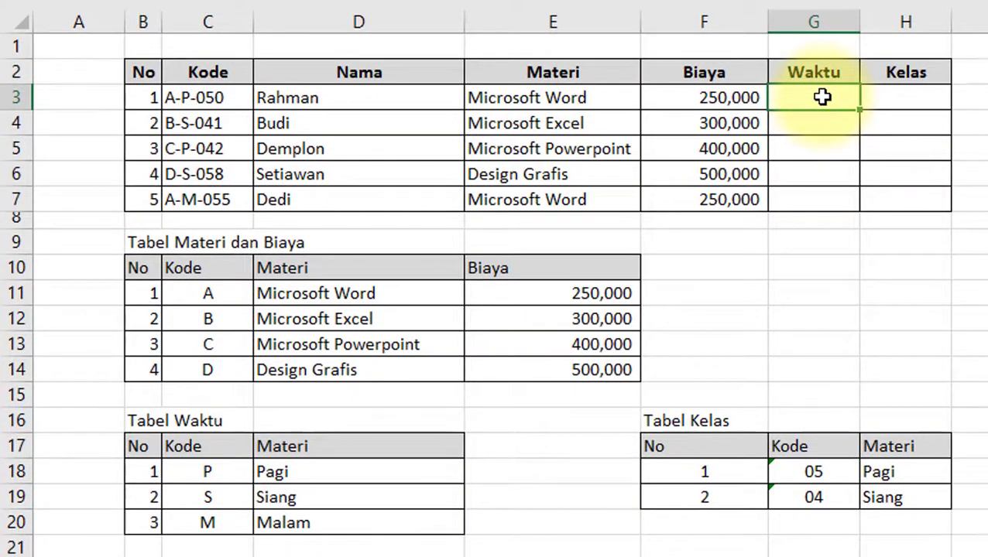
pyautogui.moveTo(200, 469); pyautogui.dragTo(407, 531)
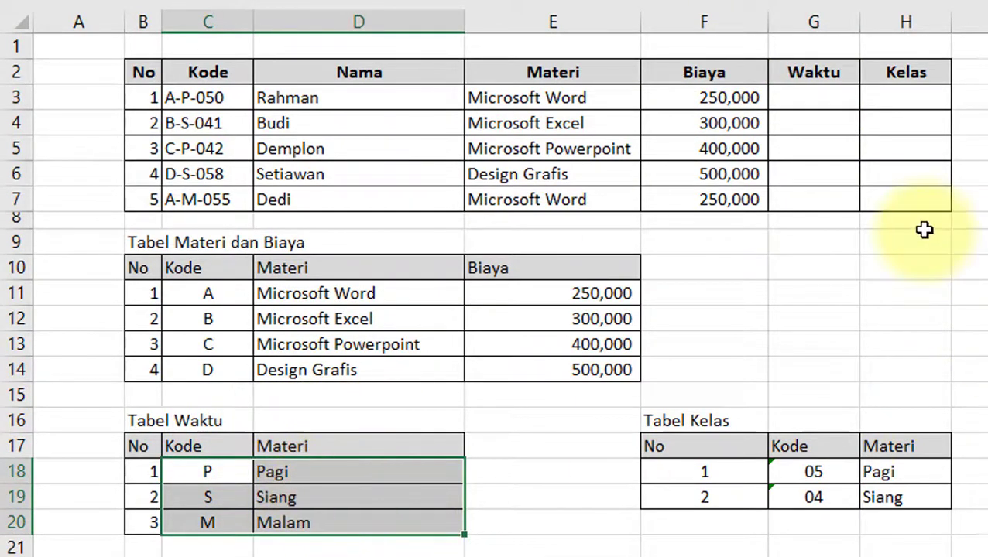
pyautogui.click(897, 240)
pyautogui.doubleClick(194, 96)
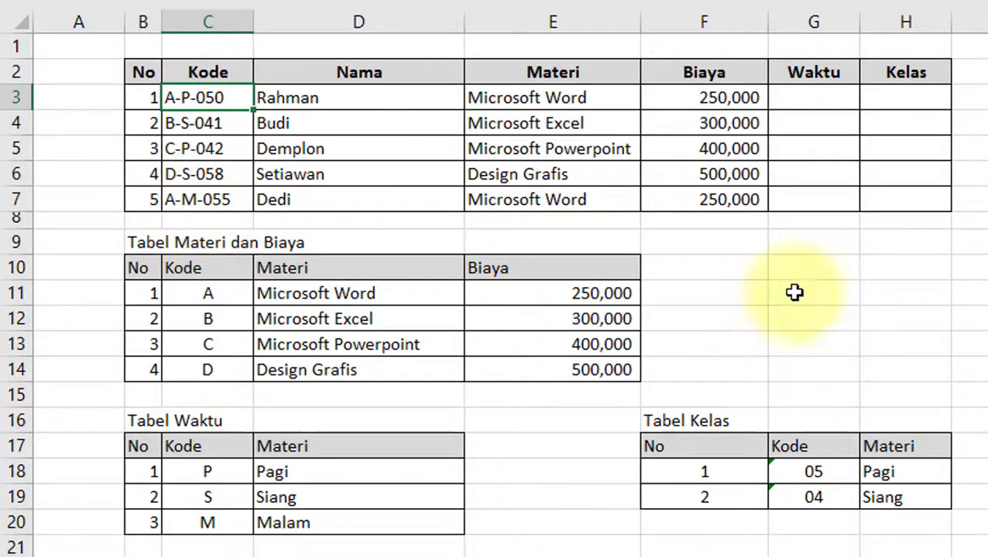
pyautogui.click(847, 98)
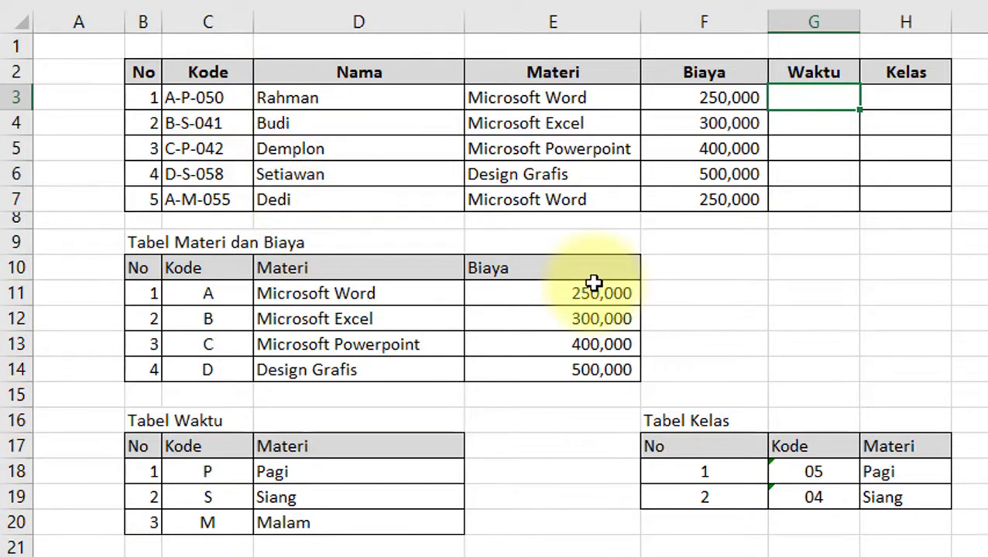
pyautogui.write('=lef')
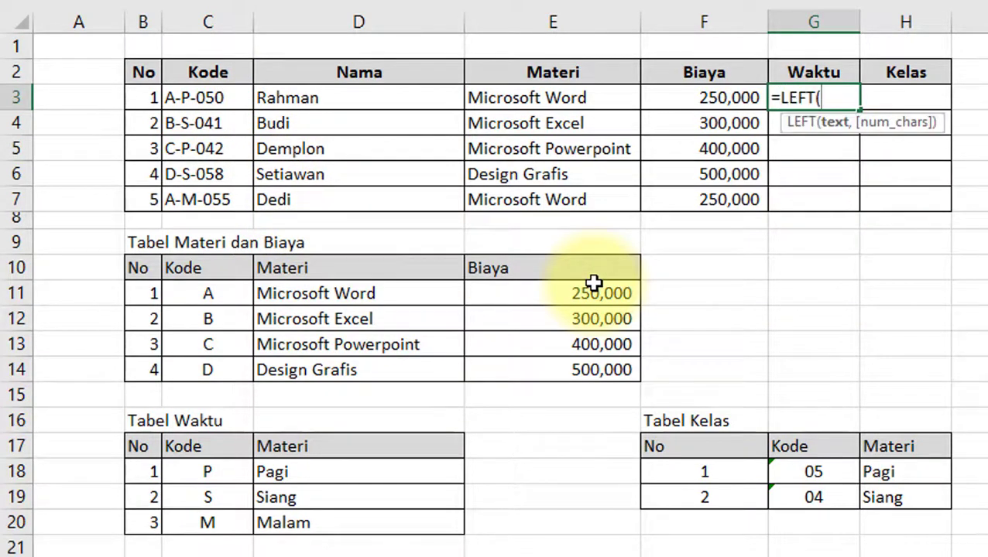
pyautogui.press('Escape')
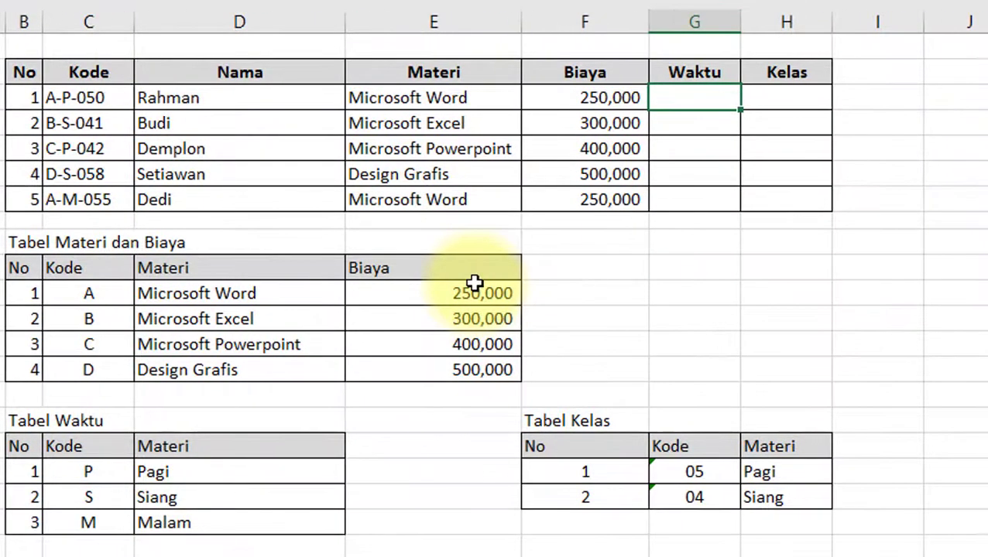
pyautogui.write('=mid')
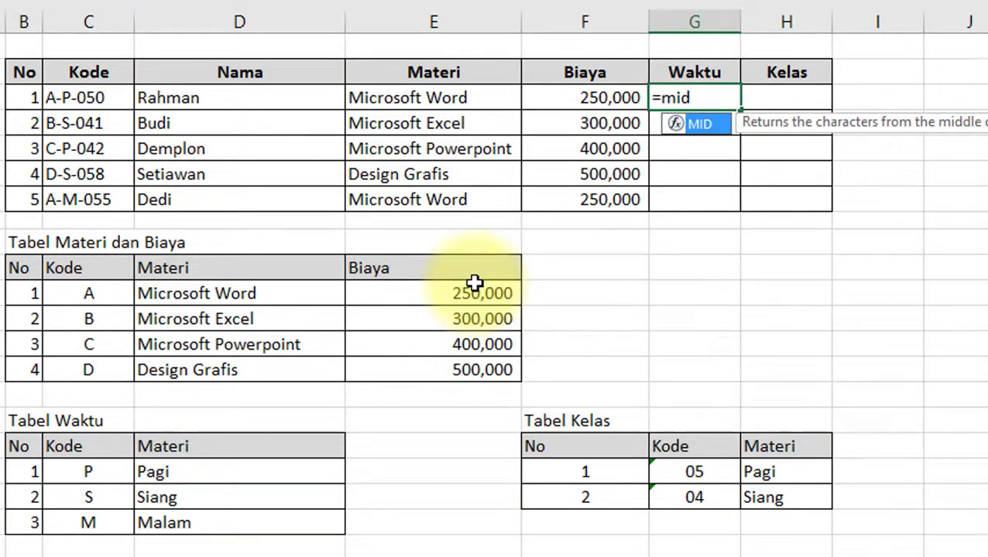
pyautogui.press('Tab')
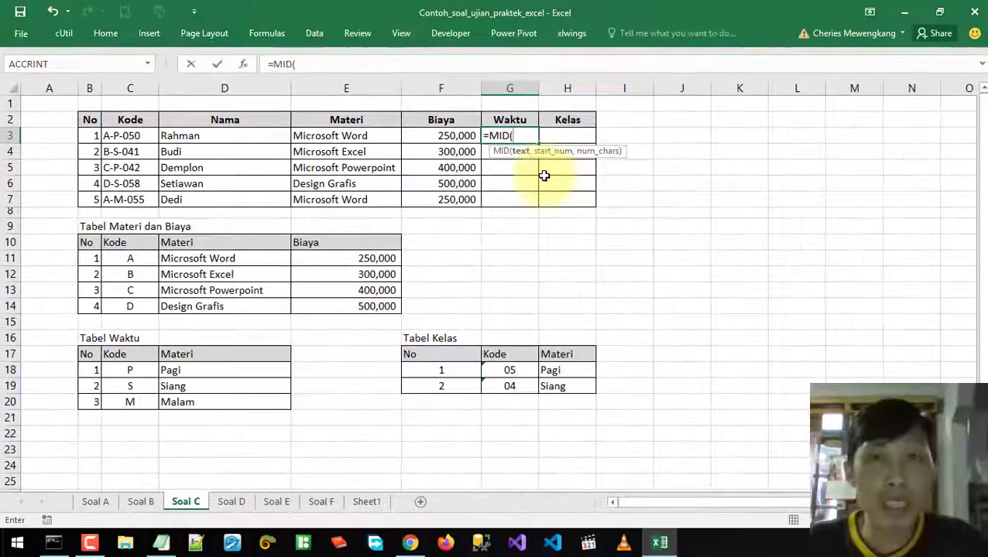
pyautogui.hotkey('ctrl', 'a')
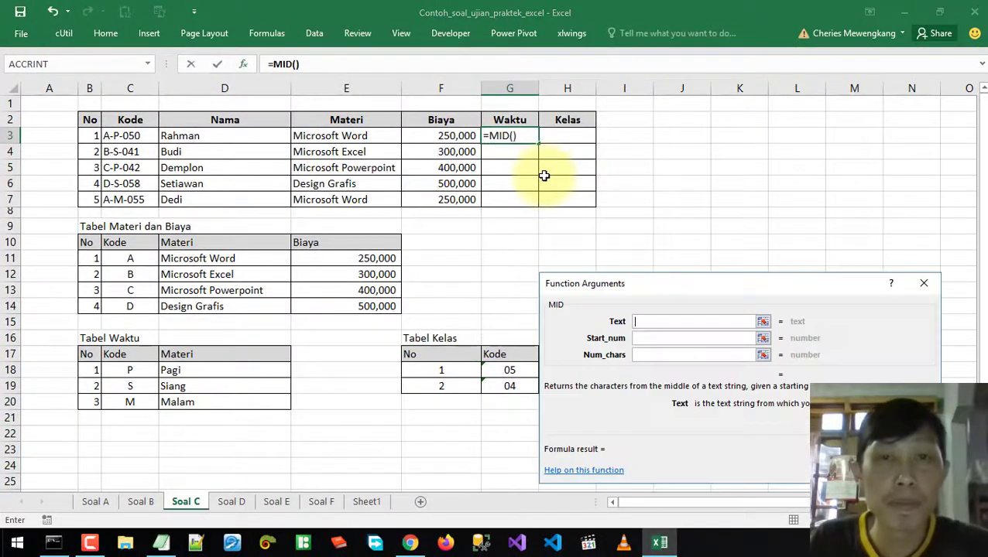
pyautogui.moveTo(612, 283); pyautogui.dragTo(614, 177)
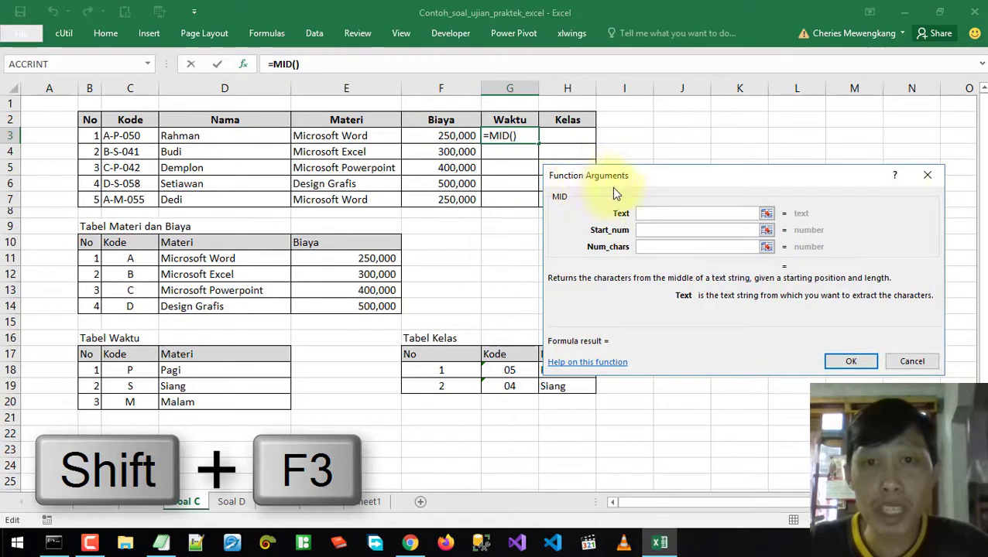
pyautogui.click(928, 177)
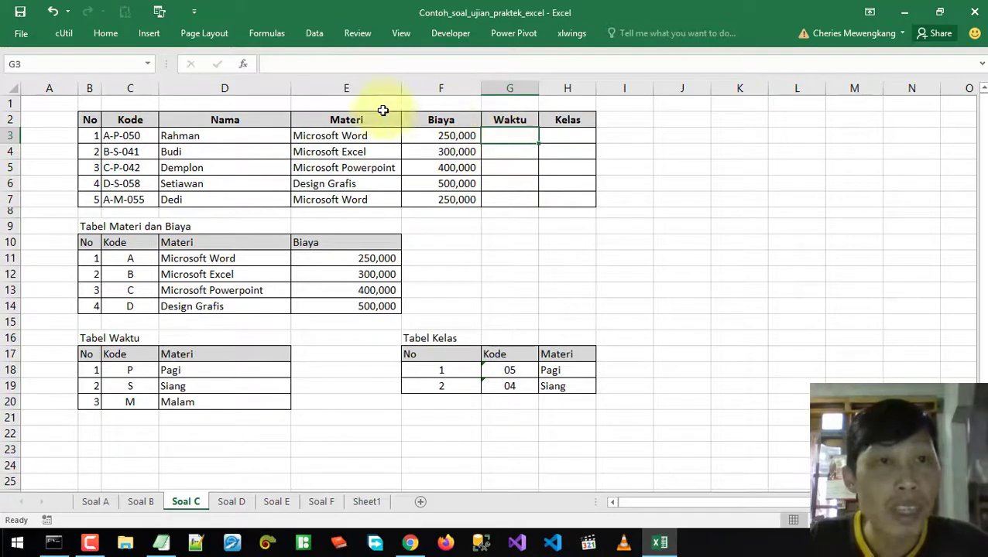
# Step: Open the Insert Function dialog for the Waktu cell G3 and search for the function mid
pyautogui.click(263, 33)
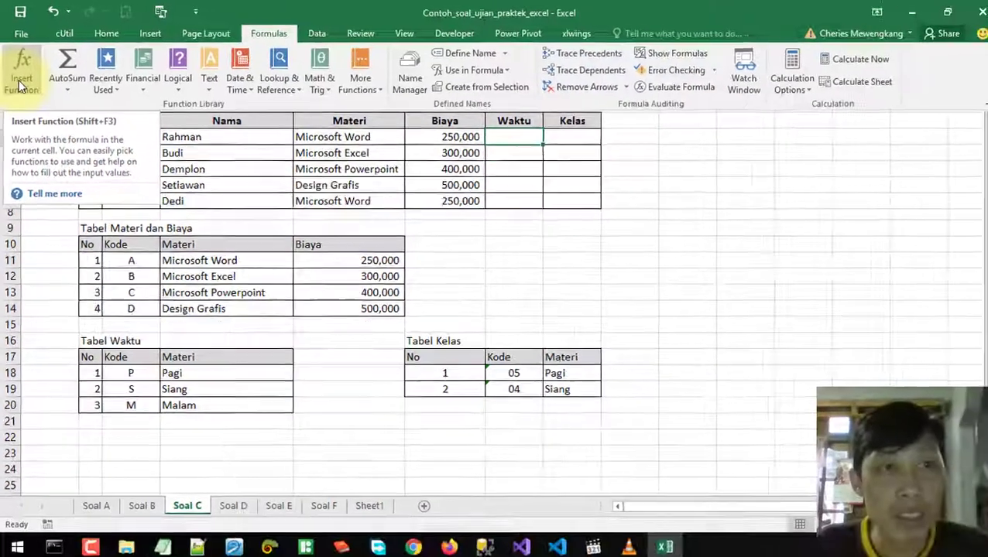
pyautogui.click(21, 78)
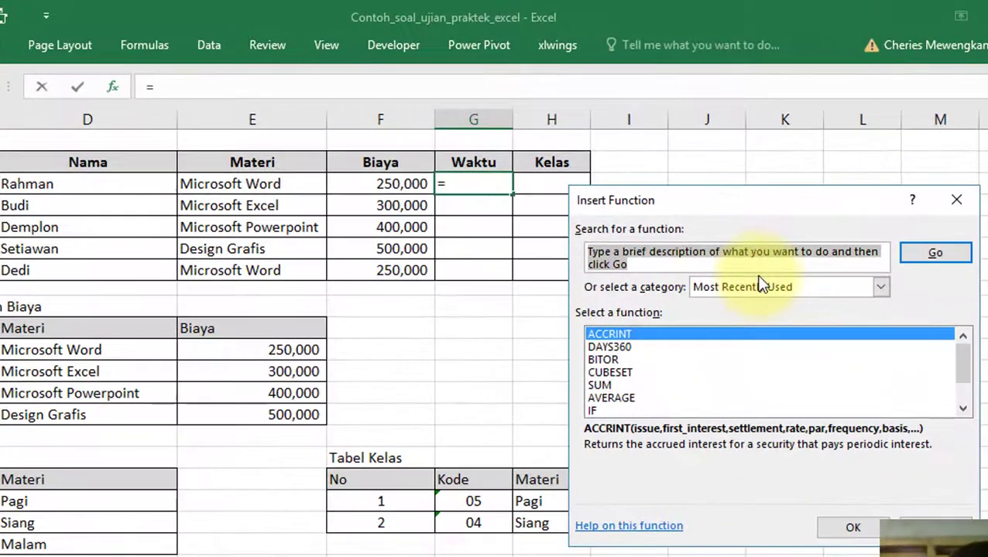
pyautogui.write('mid')
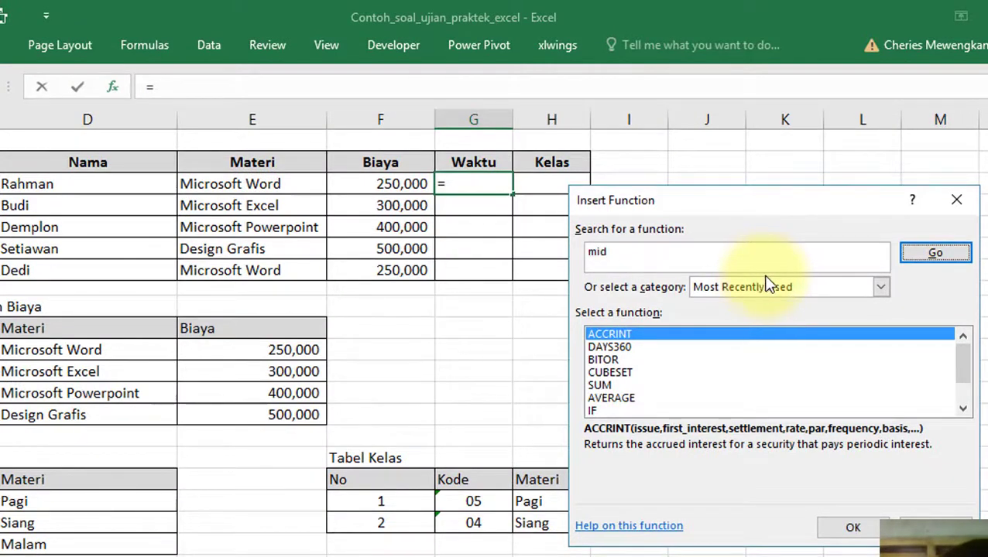
pyautogui.click(882, 288)
pyautogui.click(888, 411)
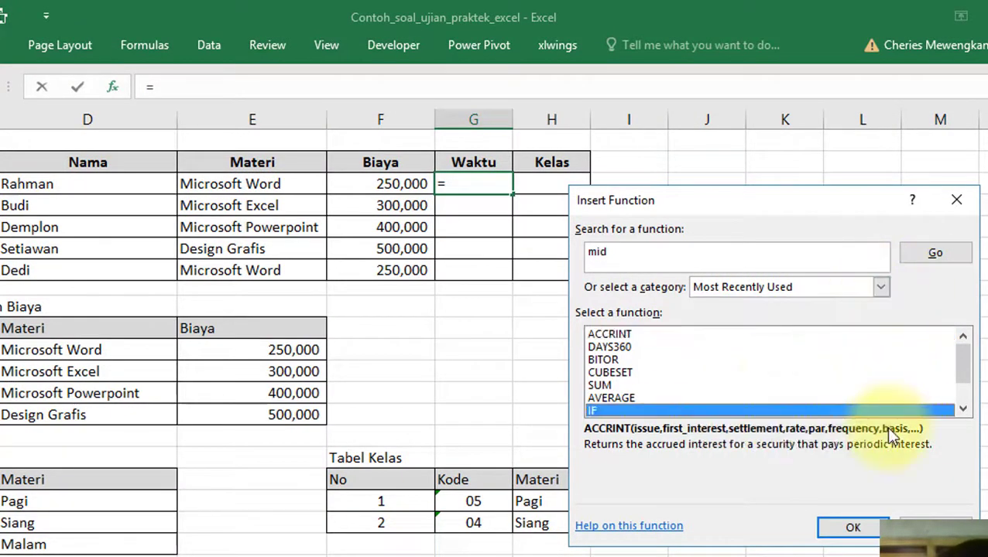
pyautogui.moveTo(888, 430); pyautogui.dragTo(885, 426)
pyautogui.moveTo(966, 371); pyautogui.dragTo(958, 339)
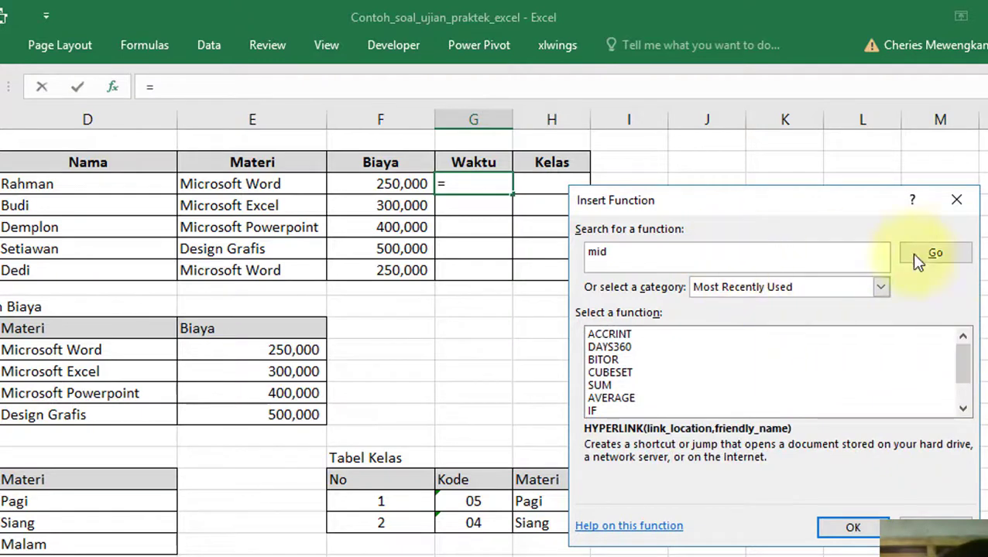
pyautogui.click(935, 255)
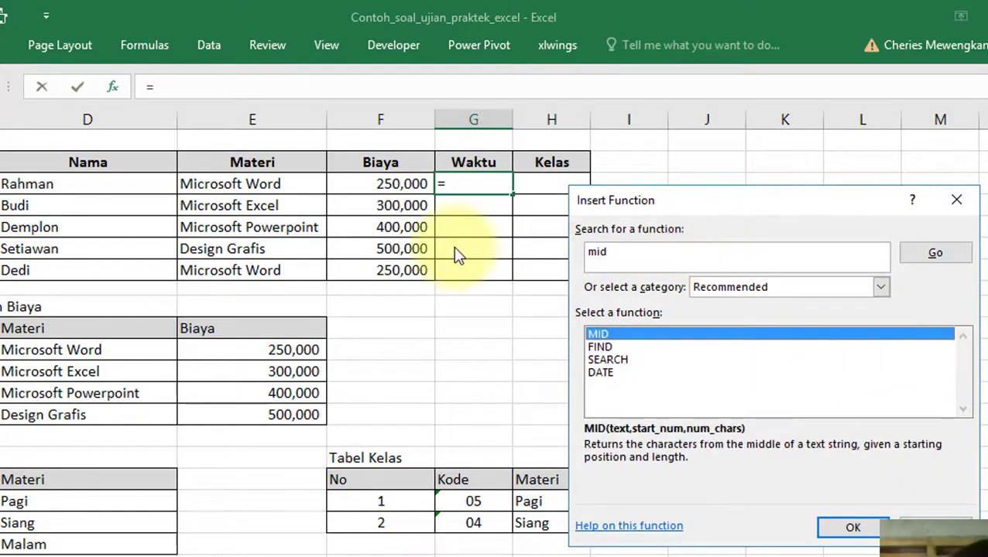
# Step: Insert the MID function from the search results into G3 and place its arguments dialog clear of the Kode entries
pyautogui.doubleClick(636, 250)
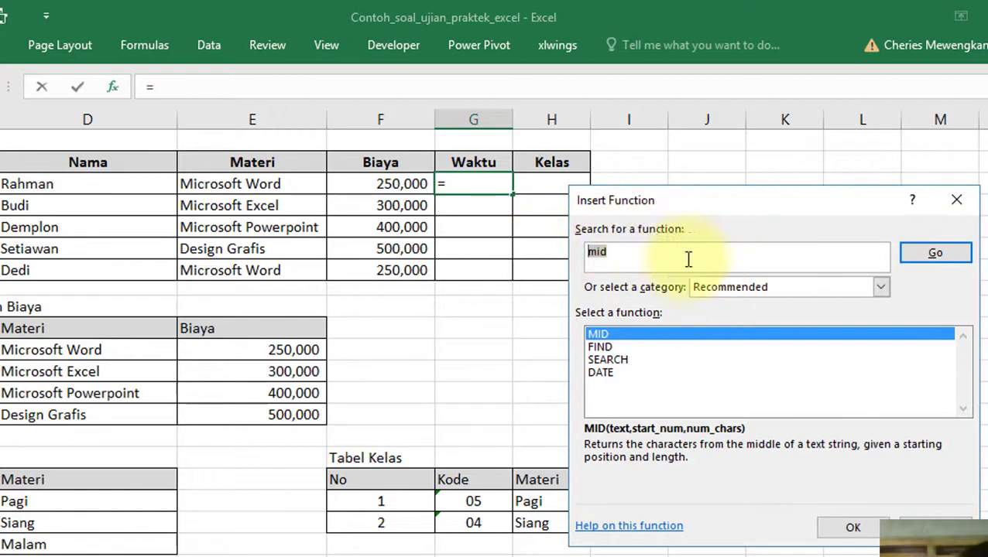
pyautogui.click(936, 256)
pyautogui.click(600, 347)
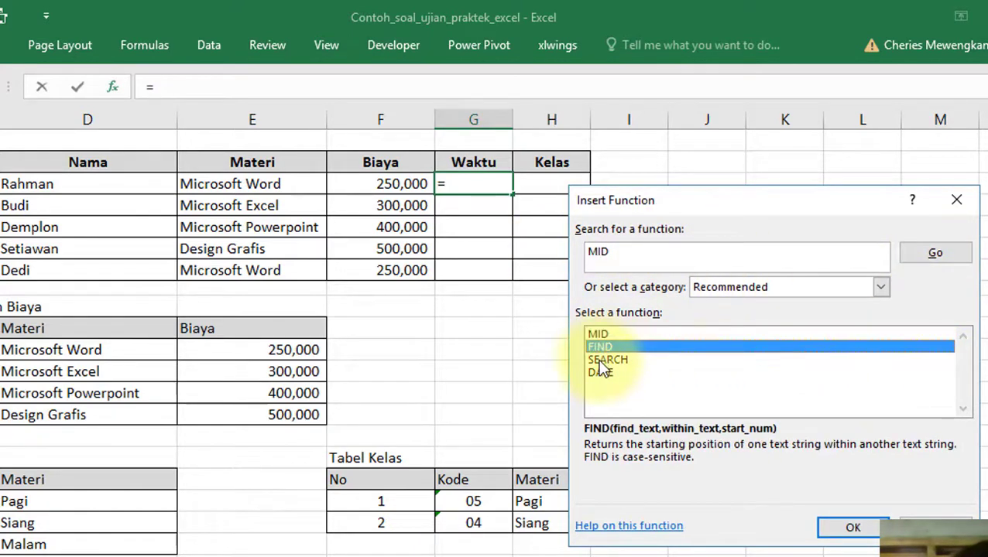
pyautogui.click(600, 372)
pyautogui.click(597, 333)
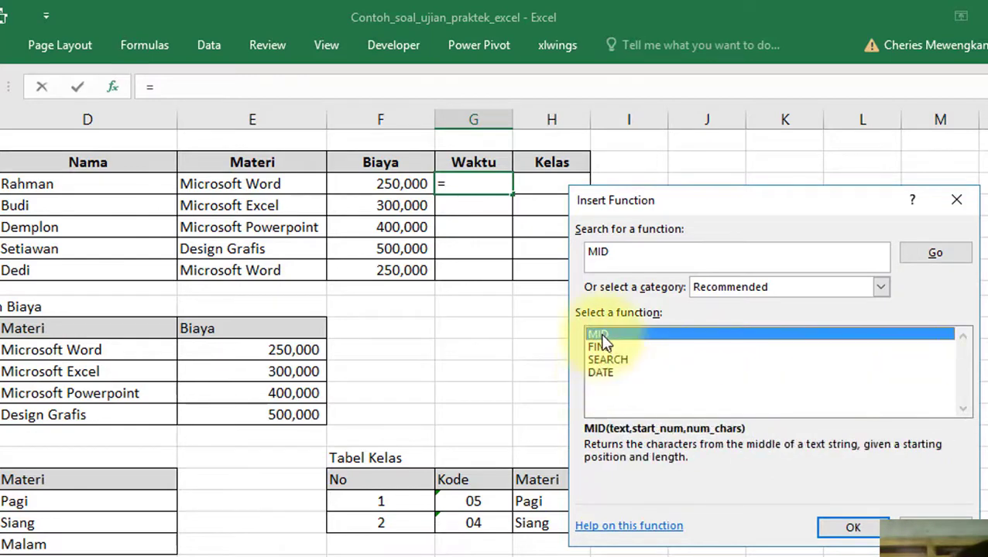
pyautogui.click(840, 533)
pyautogui.moveTo(642, 260); pyautogui.dragTo(511, 290)
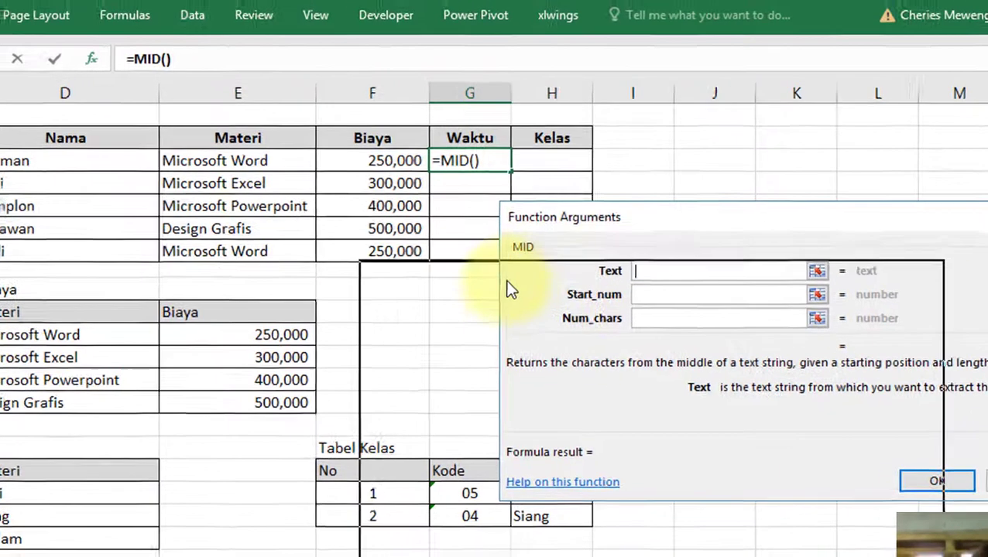
pyautogui.moveTo(596, 281); pyautogui.dragTo(552, 275)
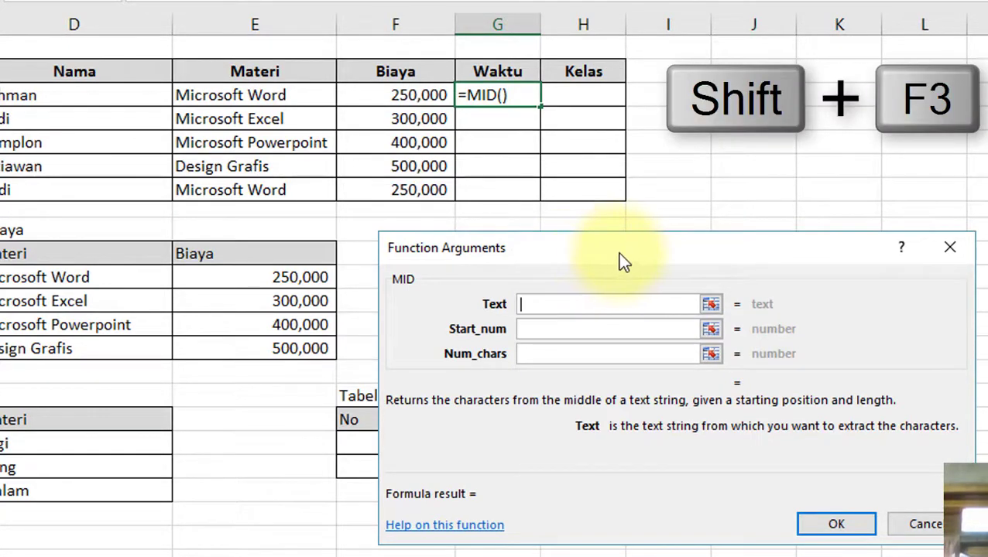
pyautogui.moveTo(620, 254); pyautogui.dragTo(608, 244)
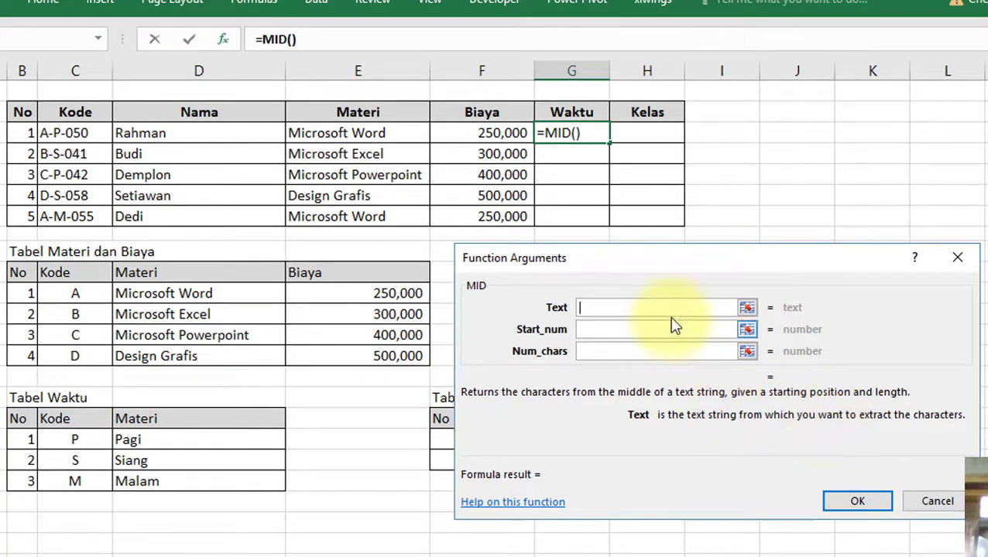
# Step: Complete the G3 MID formula with text C3, start number 3 and 1 character, and fill it down through G7
pyautogui.click(747, 308)
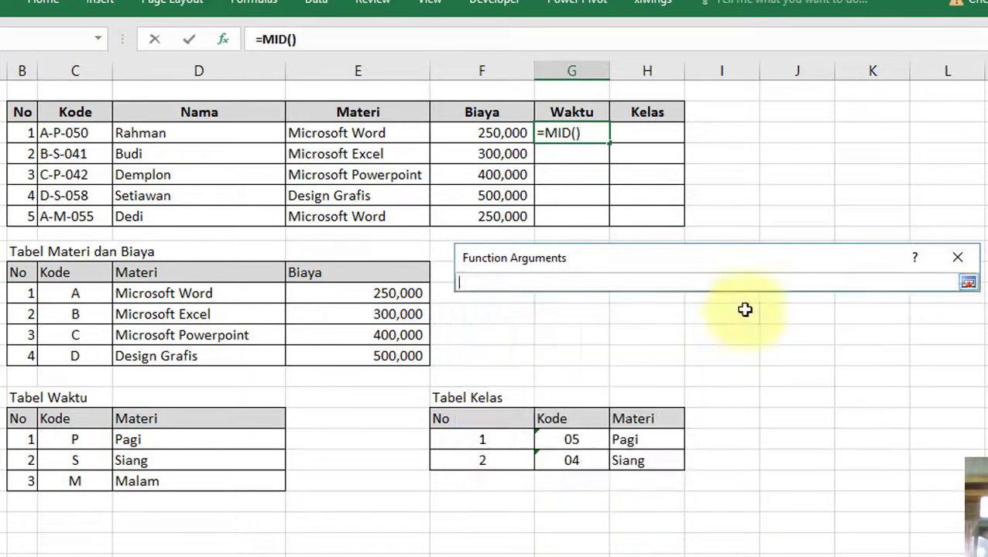
pyautogui.click(68, 134)
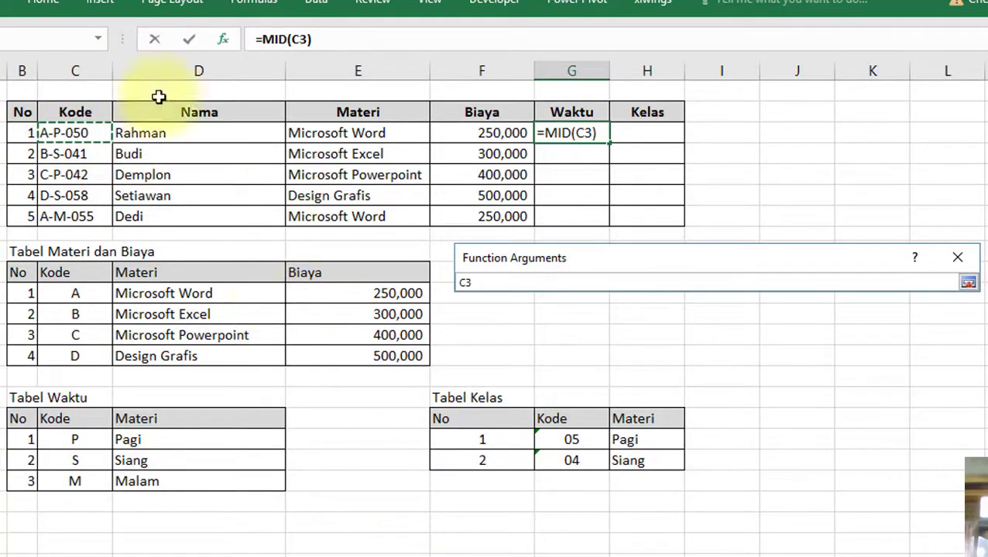
pyautogui.click(967, 283)
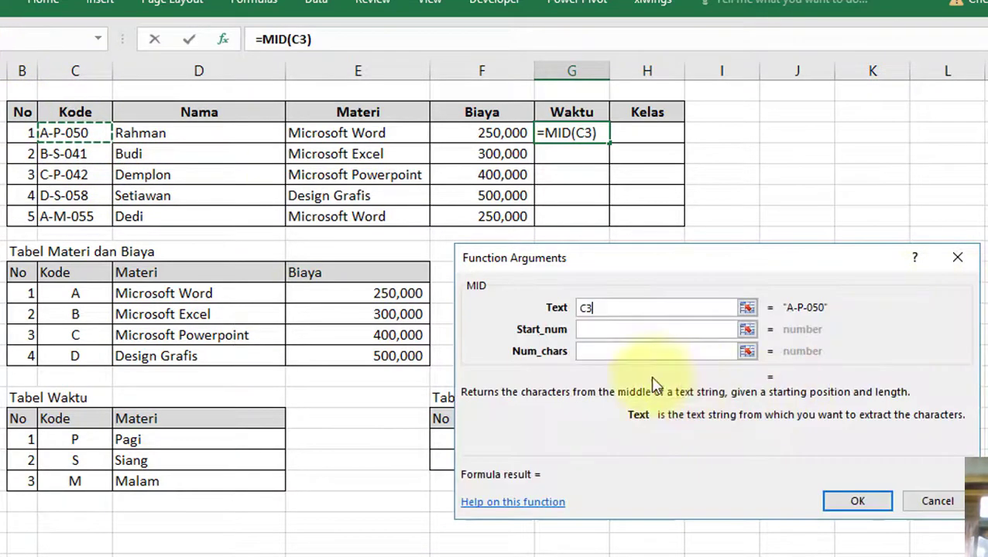
pyautogui.click(608, 330)
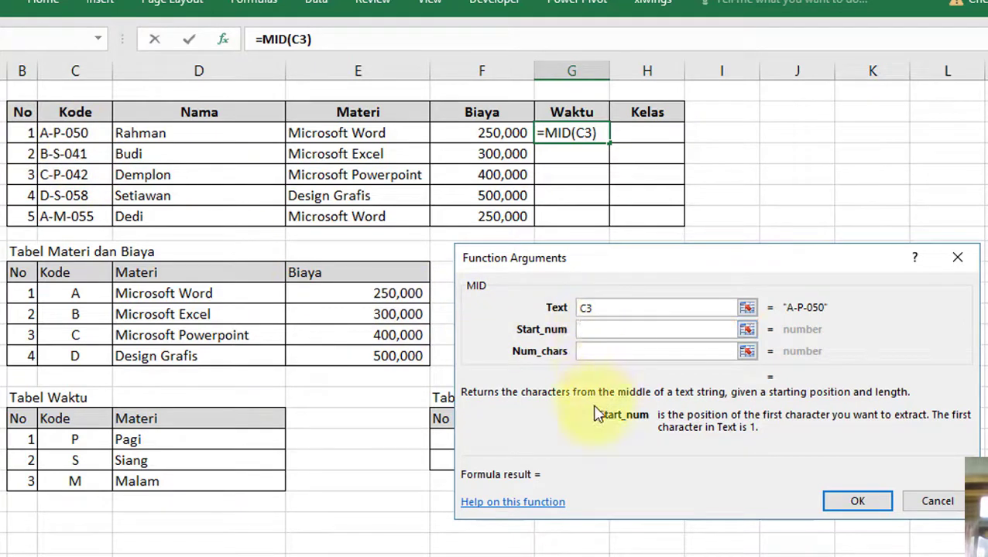
pyautogui.write('3')
pyautogui.click(606, 352)
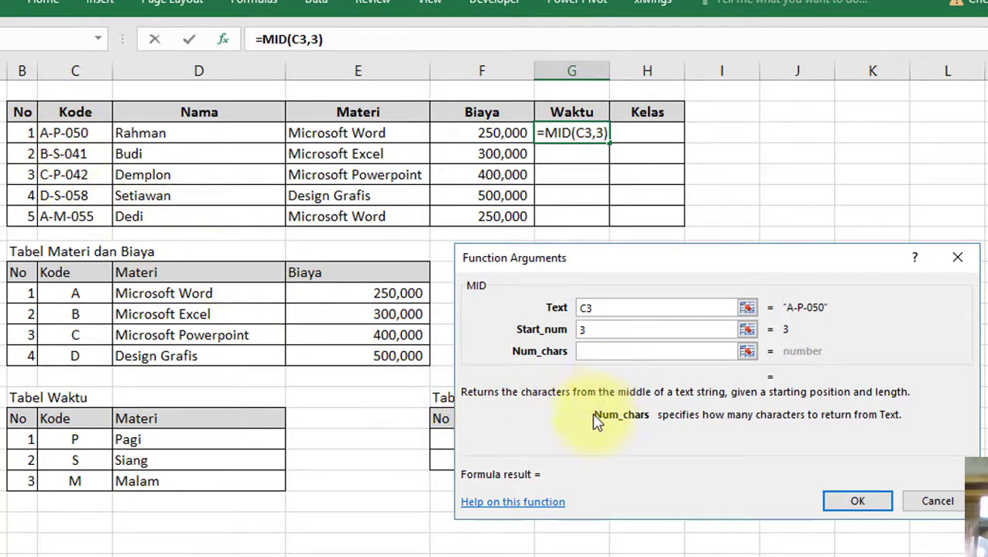
pyautogui.write('1')
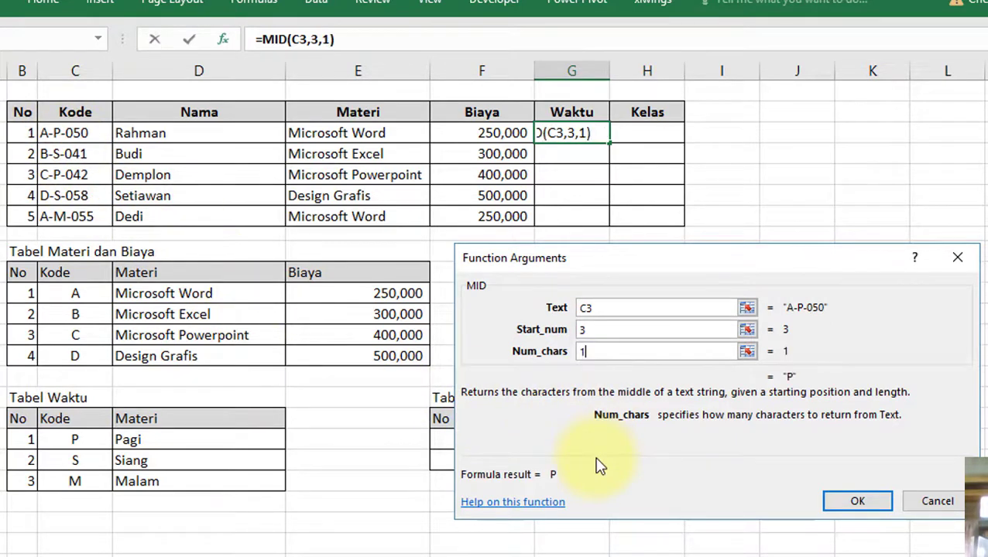
pyautogui.click(865, 500)
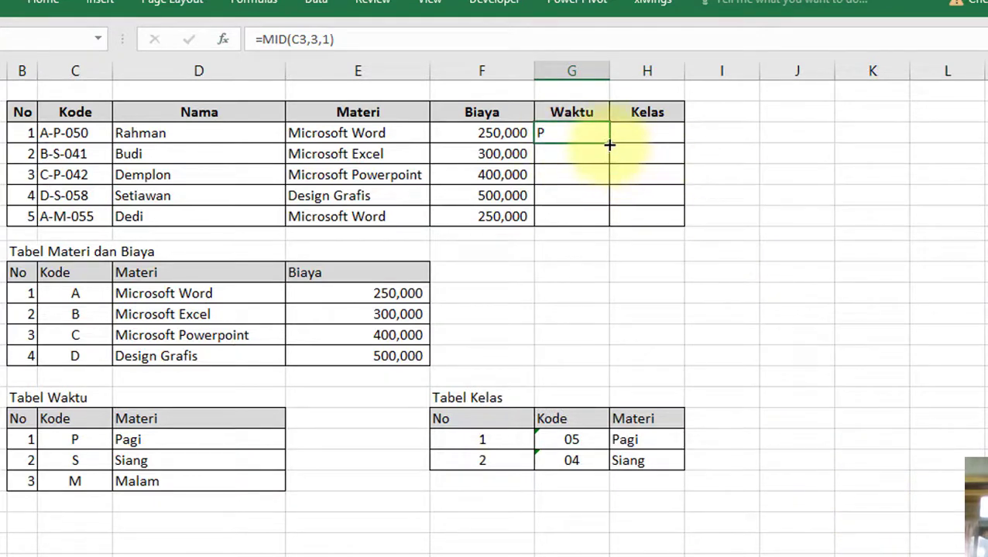
pyautogui.moveTo(609, 144); pyautogui.dragTo(592, 215)
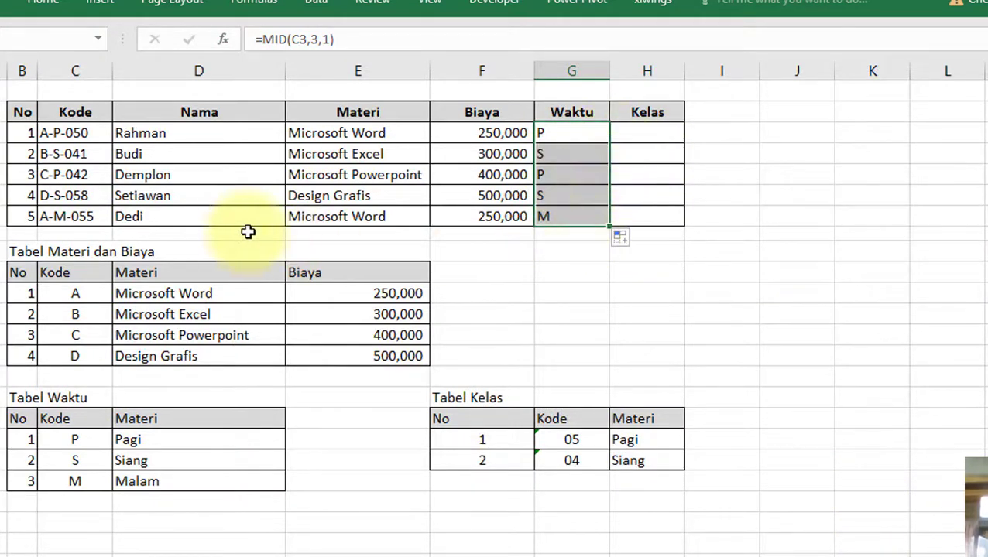
# Step: Compare the letters extracted in G3:G7 with the middle letters of the codes in the Kode column
pyautogui.click(480, 176)
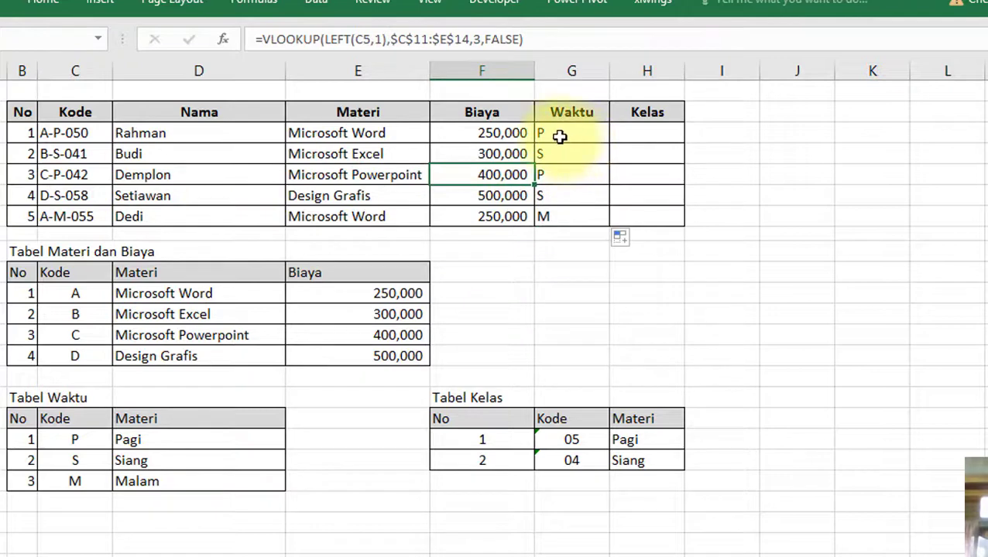
pyautogui.click(562, 138)
pyautogui.click(549, 158)
pyautogui.click(554, 176)
pyautogui.click(548, 195)
pyautogui.click(549, 214)
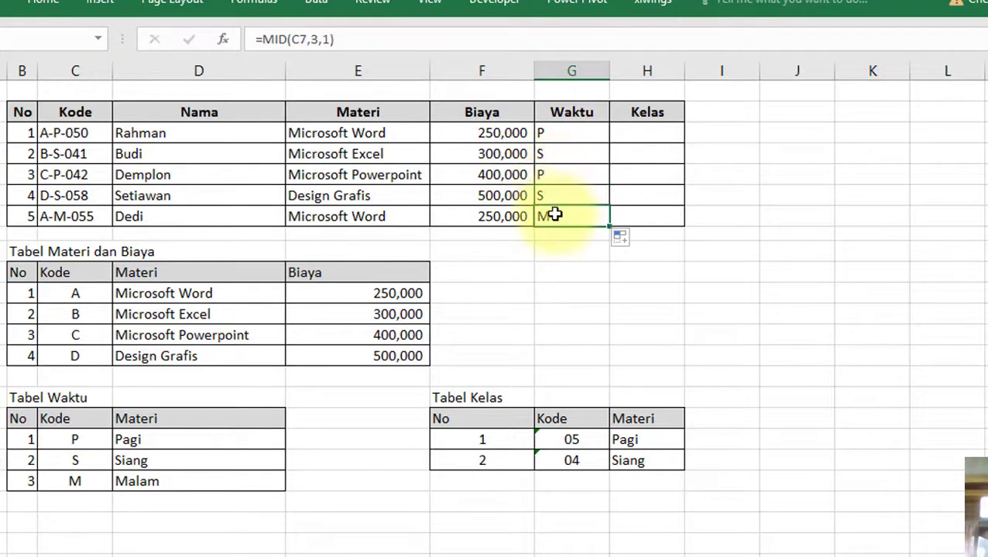
pyautogui.click(59, 137)
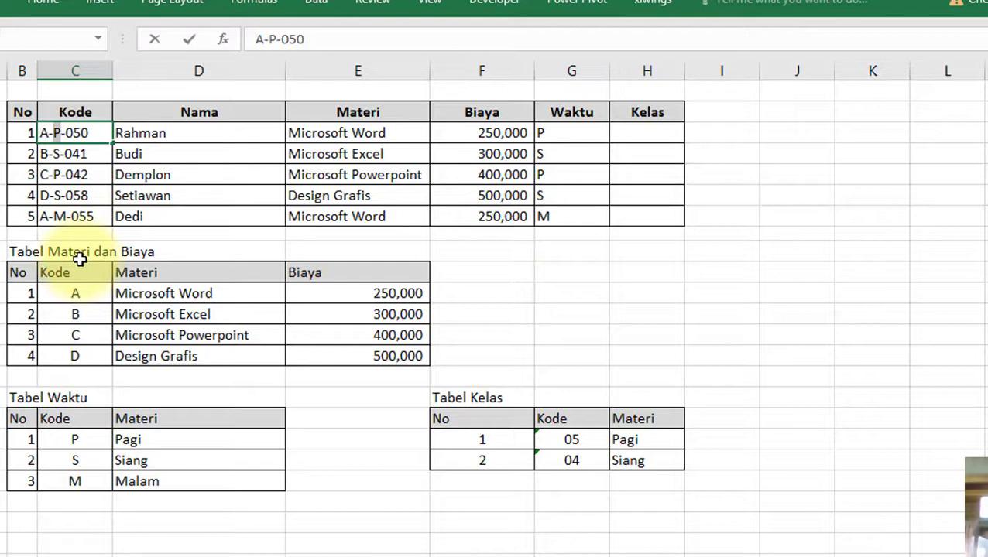
pyautogui.click(63, 155)
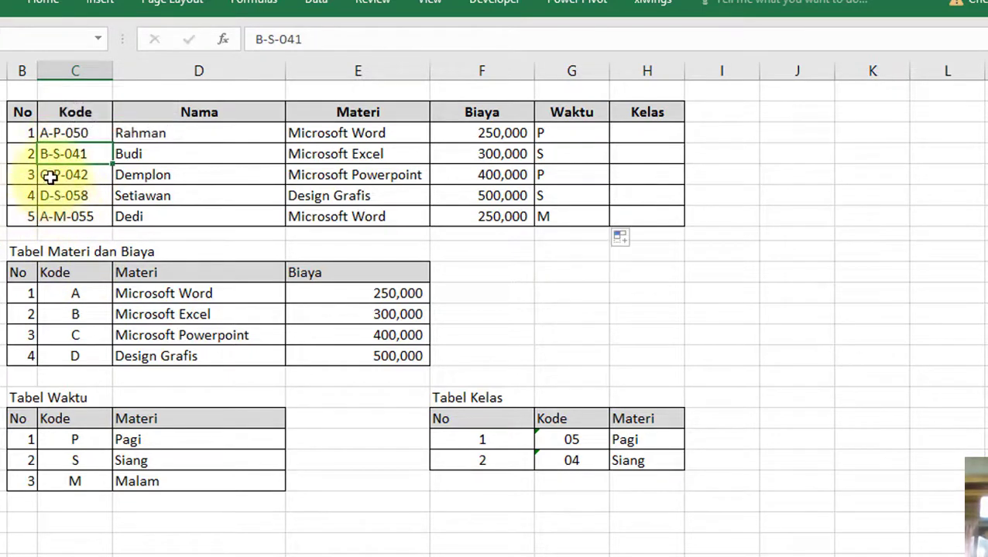
pyautogui.click(49, 177)
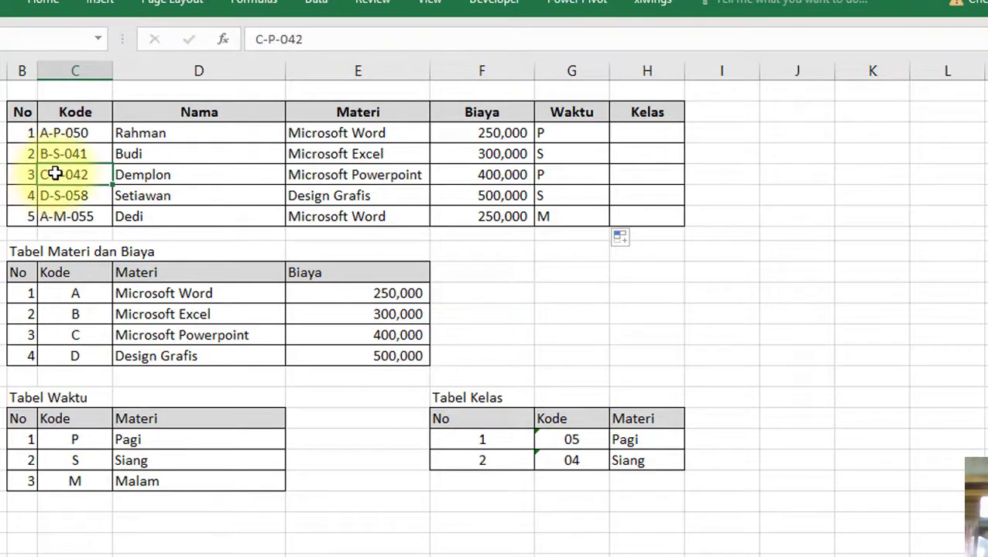
pyautogui.doubleClick(56, 216)
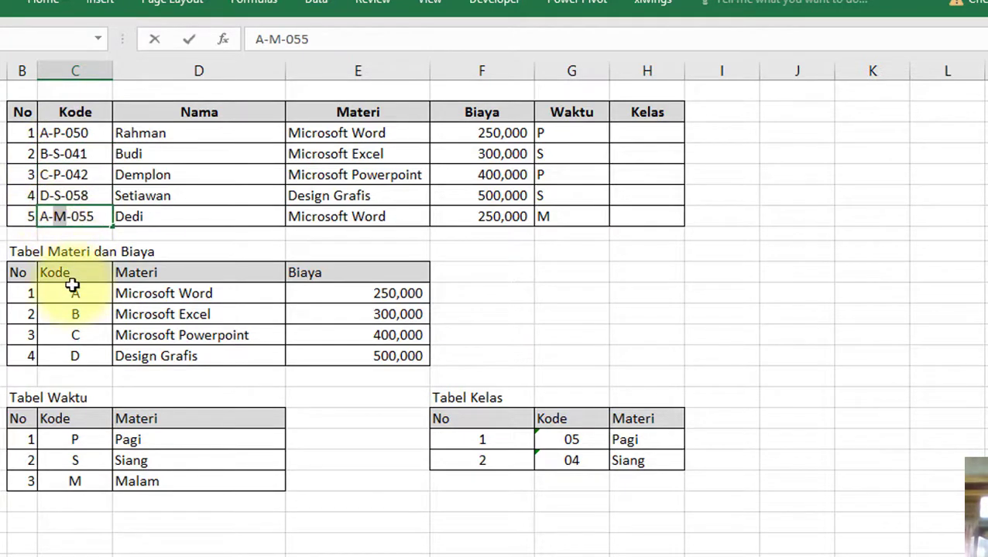
# Step: Nest the MID formula in the first Waktu cell, G3, inside VLOOKUP as its lookup value
pyautogui.click(567, 132)
pyautogui.doubleClick(564, 134)
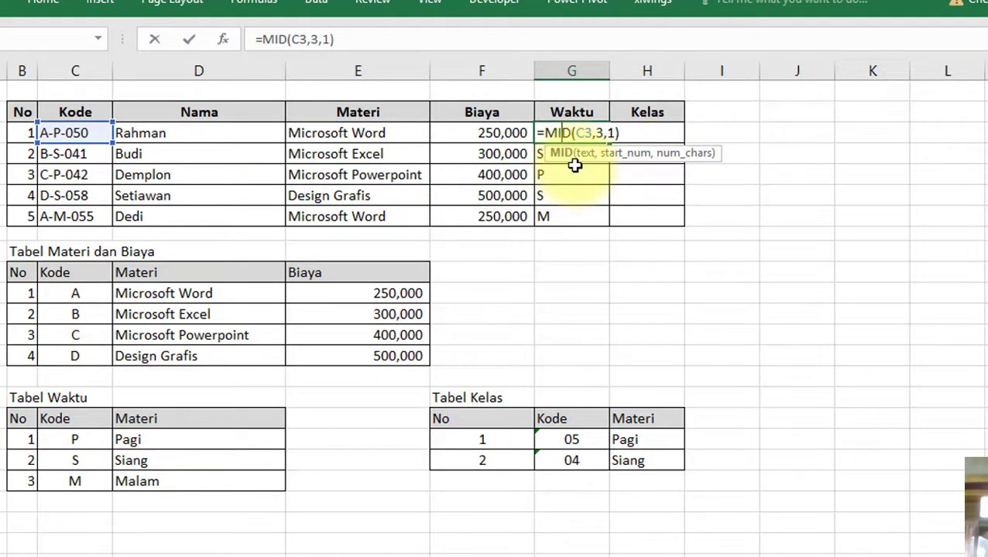
pyautogui.press('Escape')
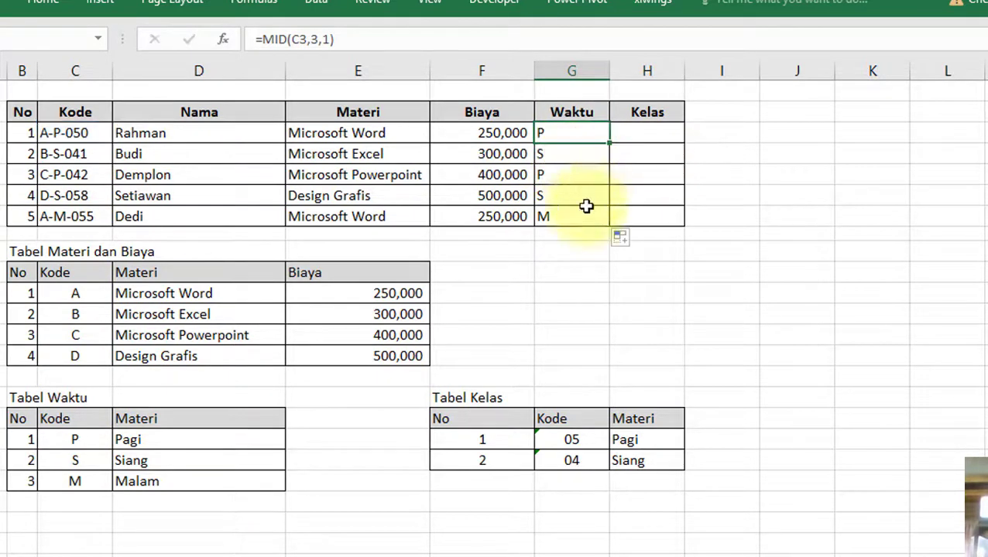
pyautogui.moveTo(559, 134); pyautogui.dragTo(557, 216)
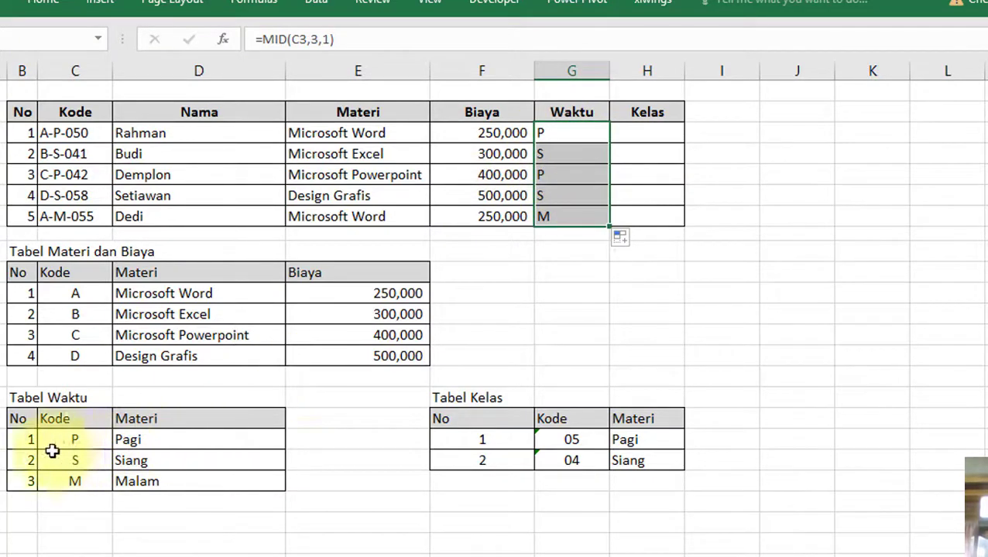
pyautogui.doubleClick(551, 138)
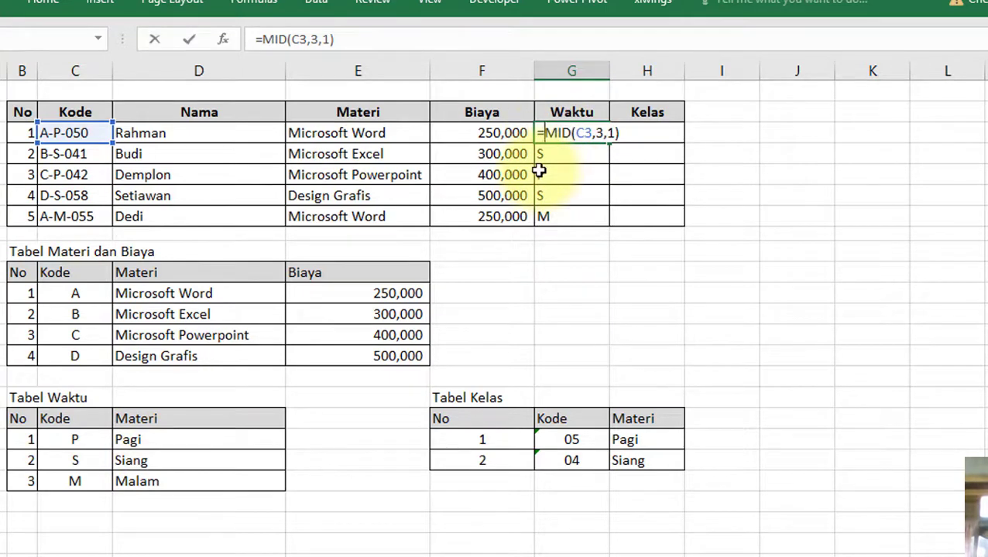
pyautogui.write('VLOOKUP(MID(C3')
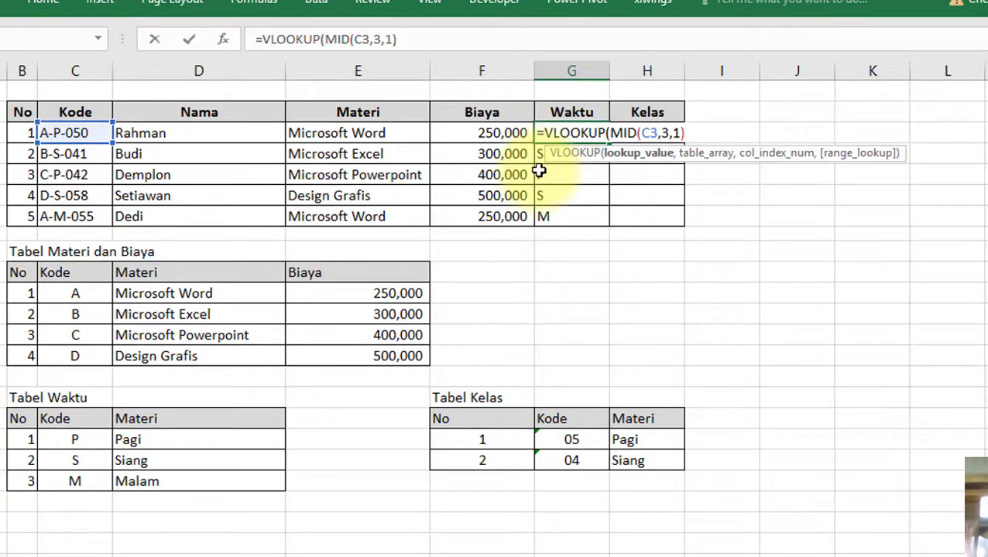
pyautogui.write(',')
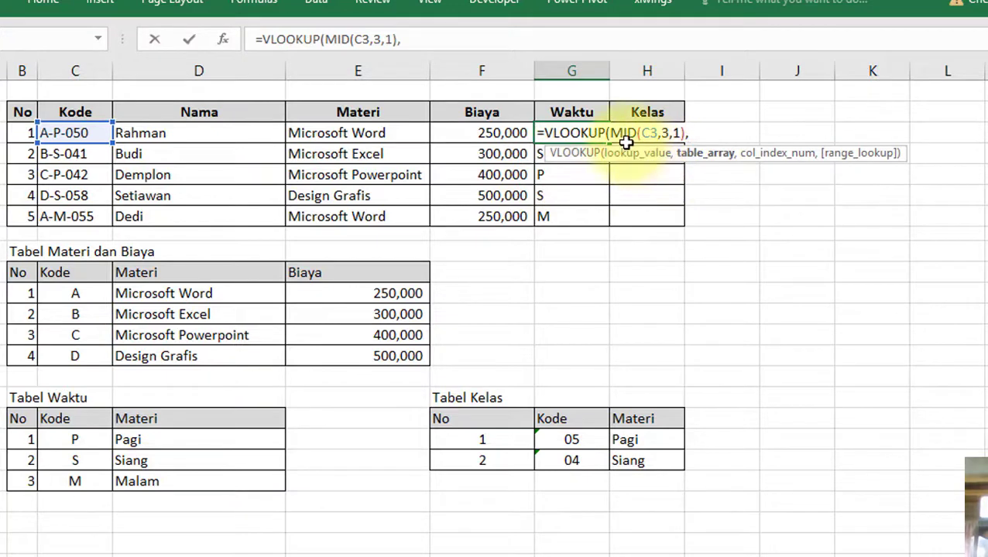
pyautogui.moveTo(660, 132); pyautogui.dragTo(663, 131)
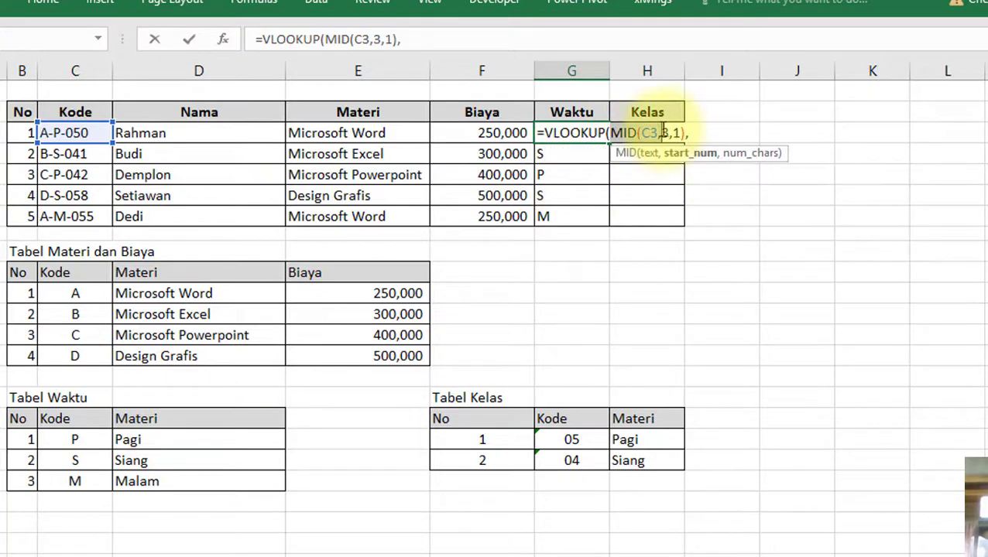
pyautogui.click(698, 136)
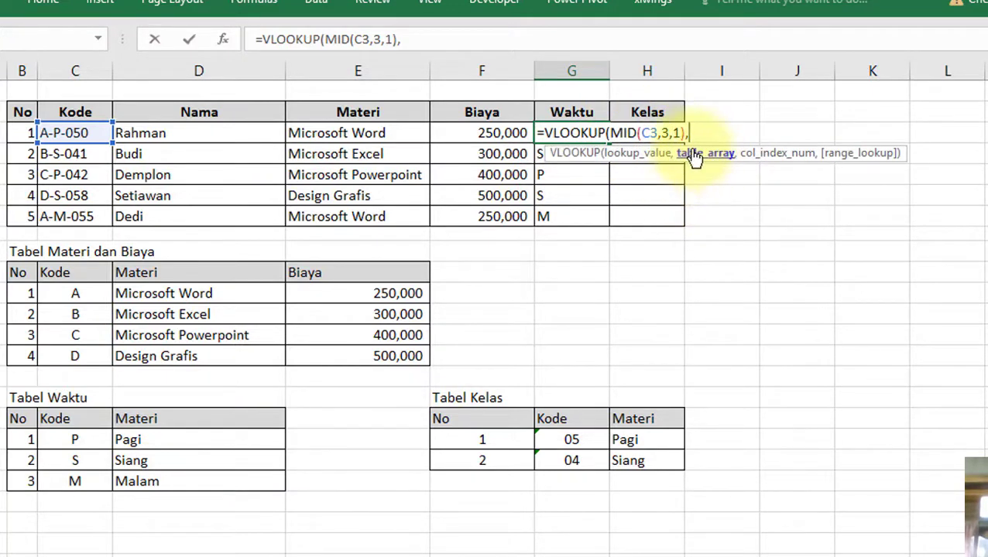
# Step: Complete the G3 VLOOKUP with the absolute Tabel Waktu range $C$18:$D$20, column index 2 and FALSE for an exact match
pyautogui.moveTo(91, 438); pyautogui.dragTo(251, 480)
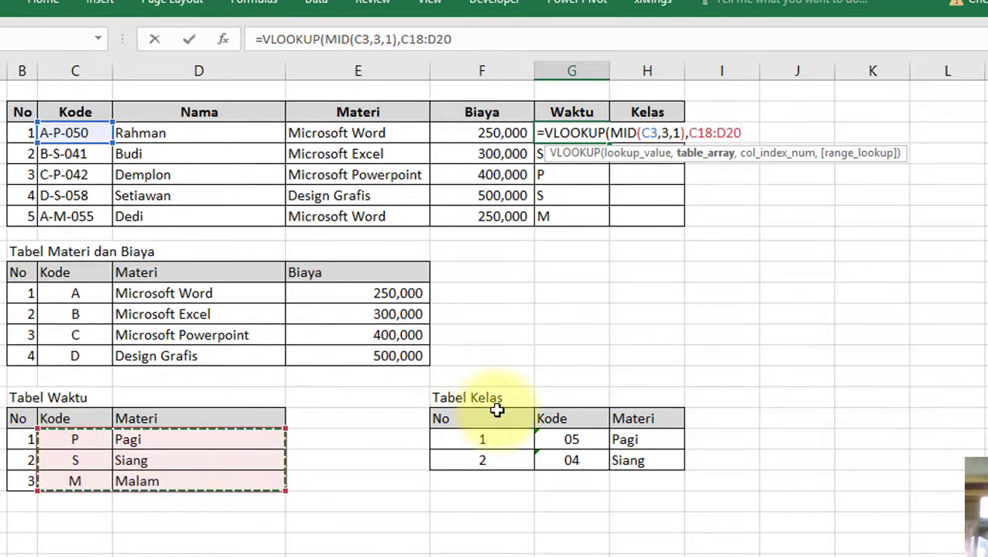
pyautogui.press('F4')
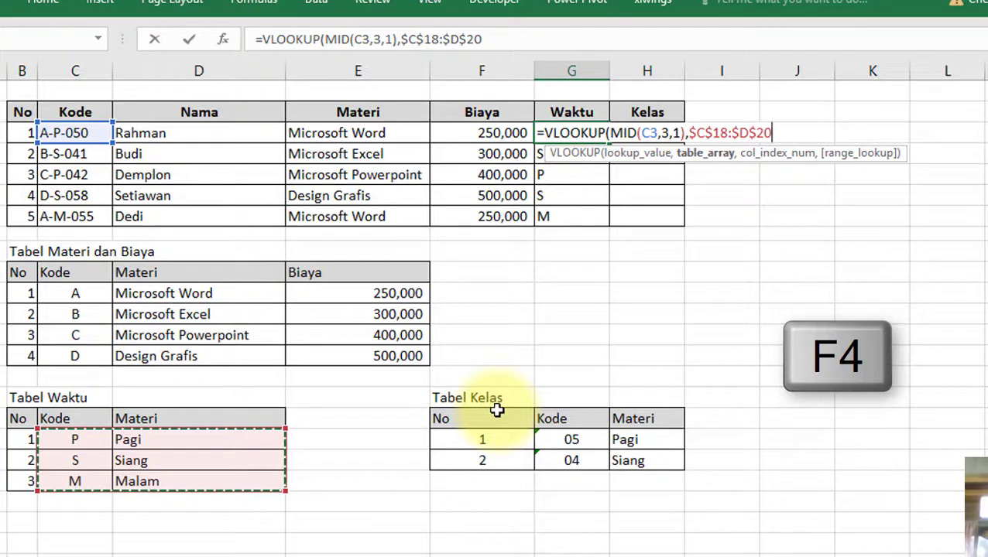
pyautogui.write(',2')
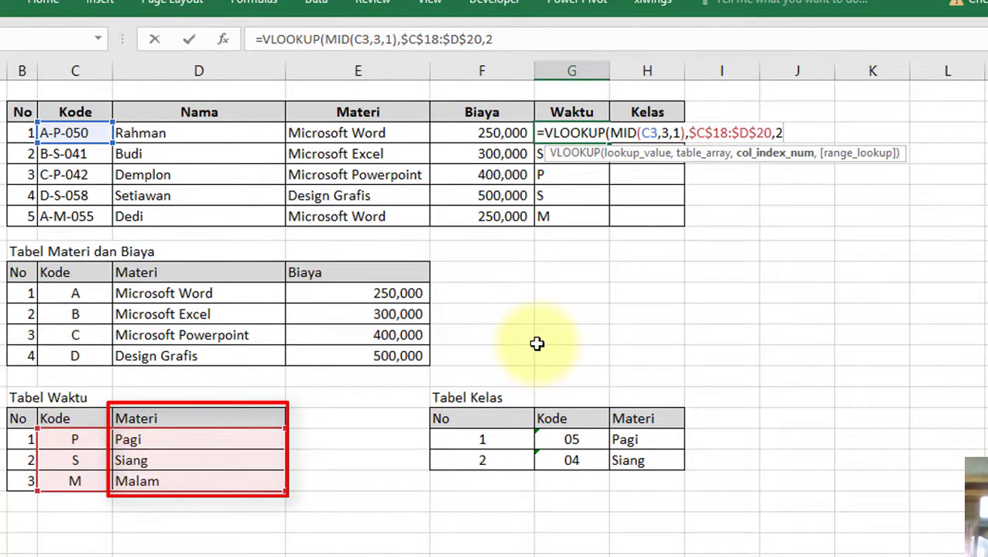
pyautogui.write(',')
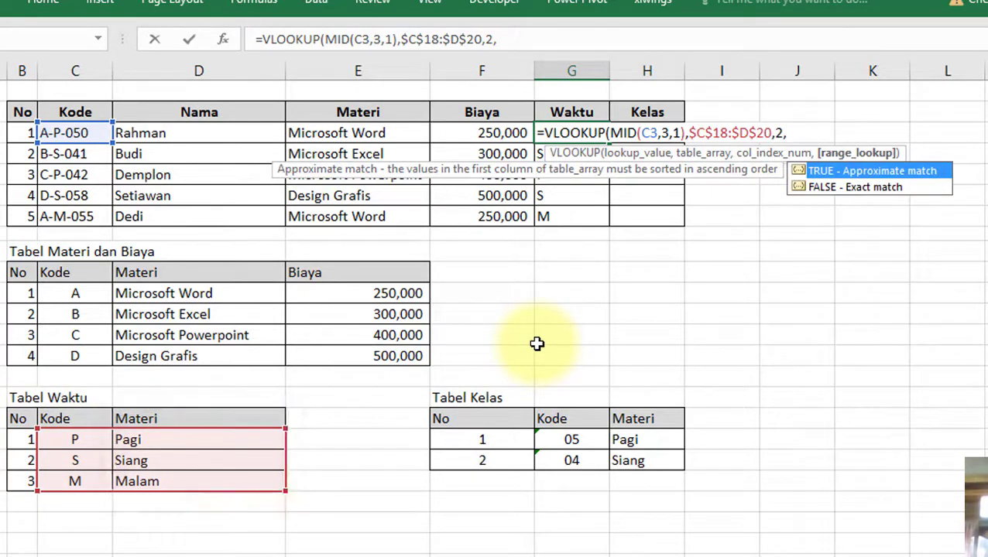
pyautogui.press('Down')
pyautogui.press('Tab')
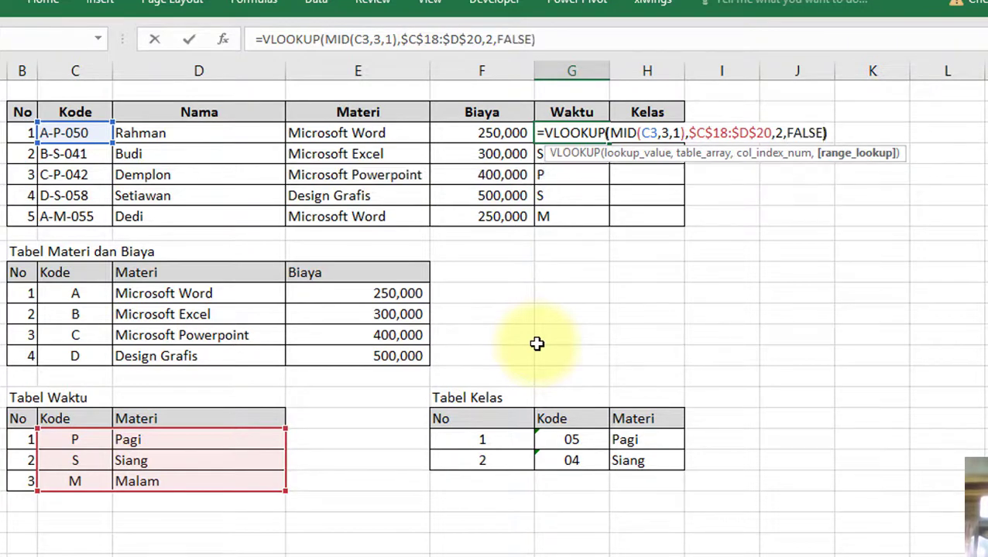
pyautogui.press('Return')
# Step: Fill the G3 VLOOKUP formula down through G7 and check the resulting Waktu entries
pyautogui.click(584, 130)
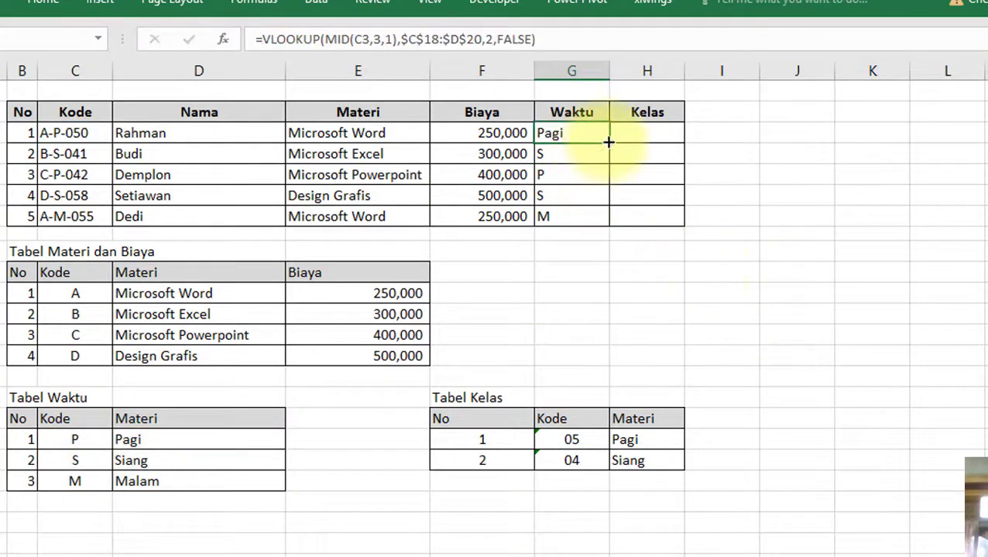
pyautogui.doubleClick(608, 143)
pyautogui.click(602, 193)
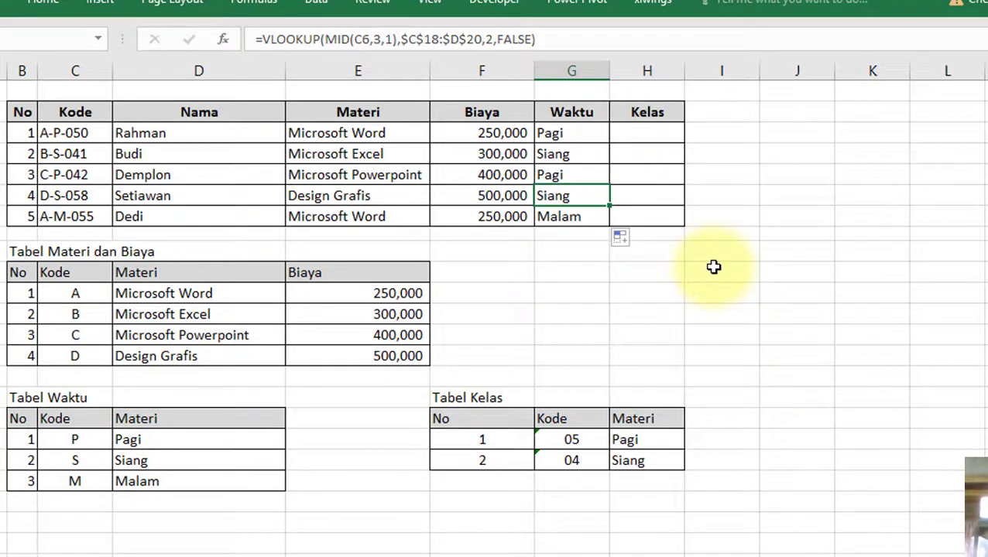
pyautogui.click(571, 152)
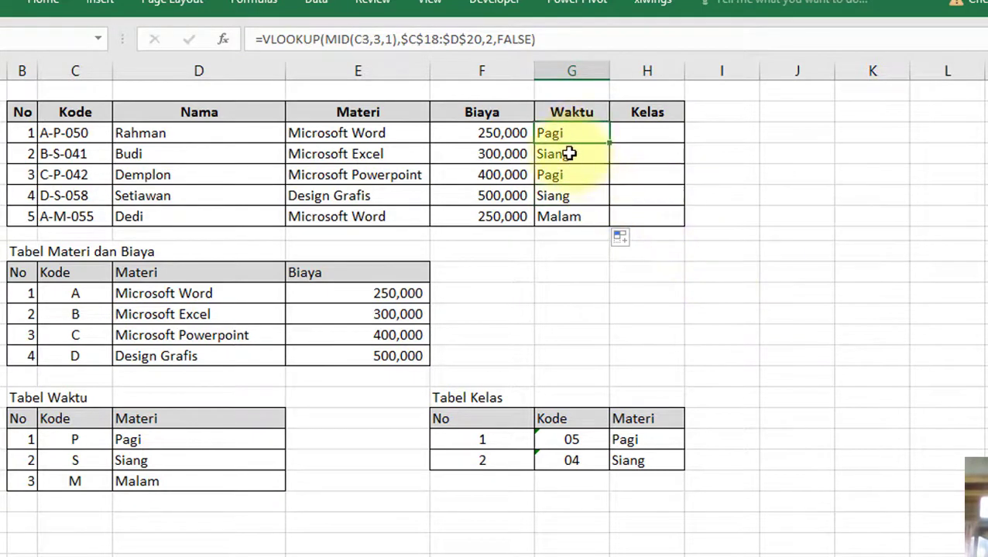
pyautogui.click(568, 183)
pyautogui.click(457, 198)
pyautogui.click(558, 219)
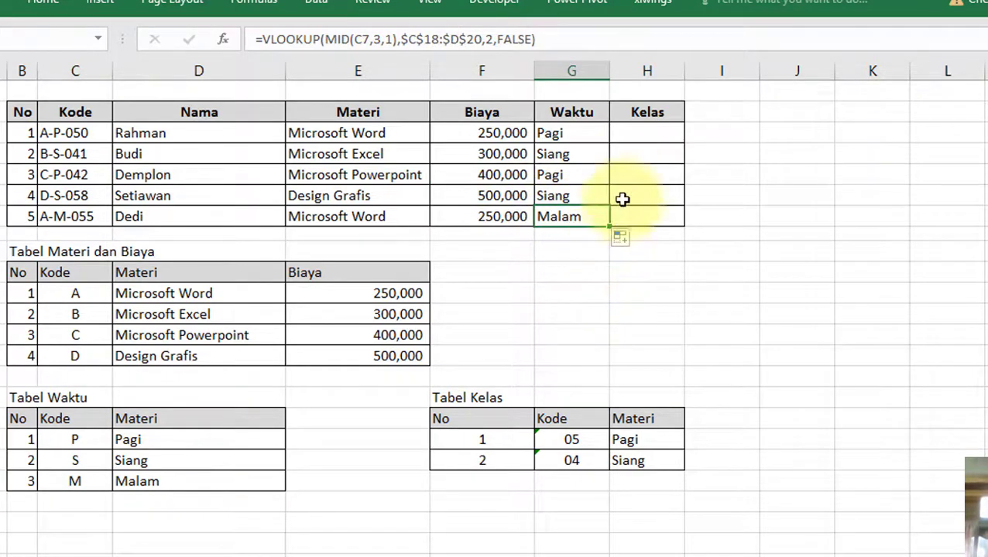
# Step: Examine the empty Kelas cells H3:H7 and the No, Kode and Materi entries of Tabel Kelas
pyautogui.moveTo(644, 131); pyautogui.dragTo(649, 217)
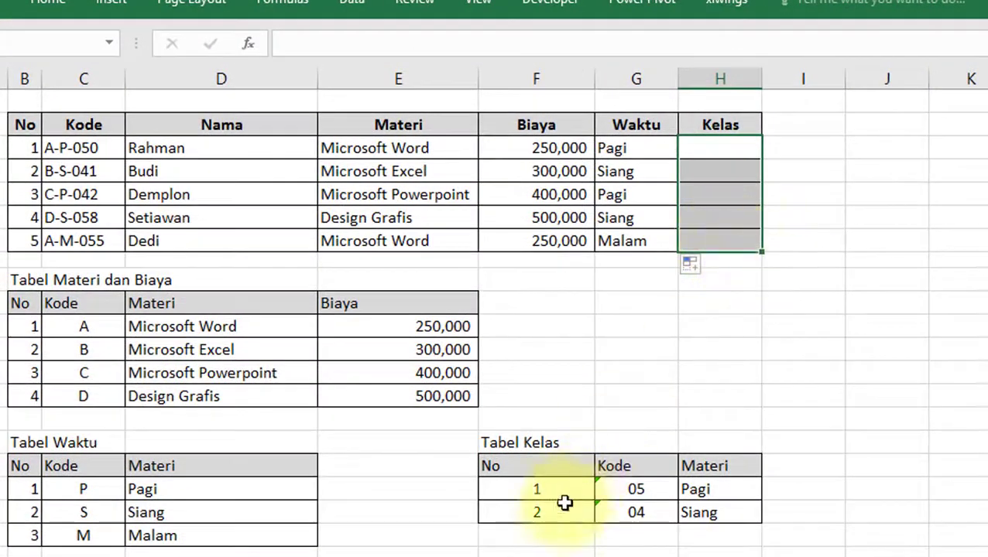
pyautogui.moveTo(540, 489); pyautogui.dragTo(706, 515)
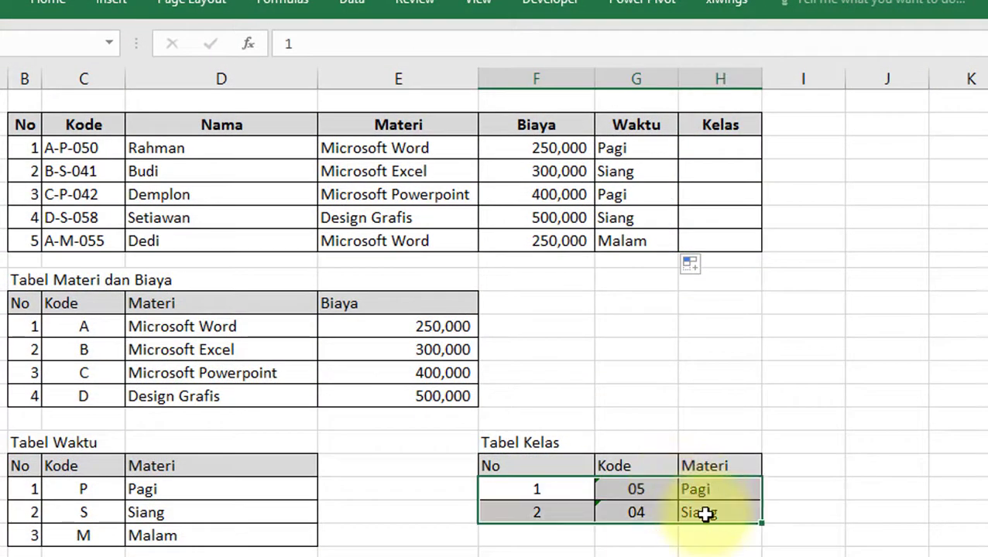
pyautogui.click(533, 492)
pyautogui.press('Delete')
pyautogui.press('Return')
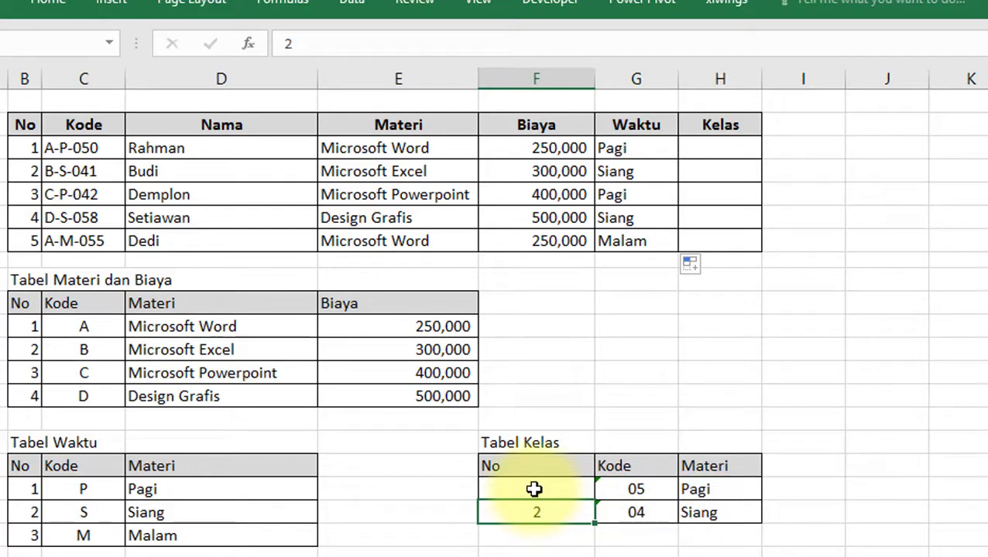
pyautogui.hotkey('ctrl', 'z')
pyautogui.click(533, 516)
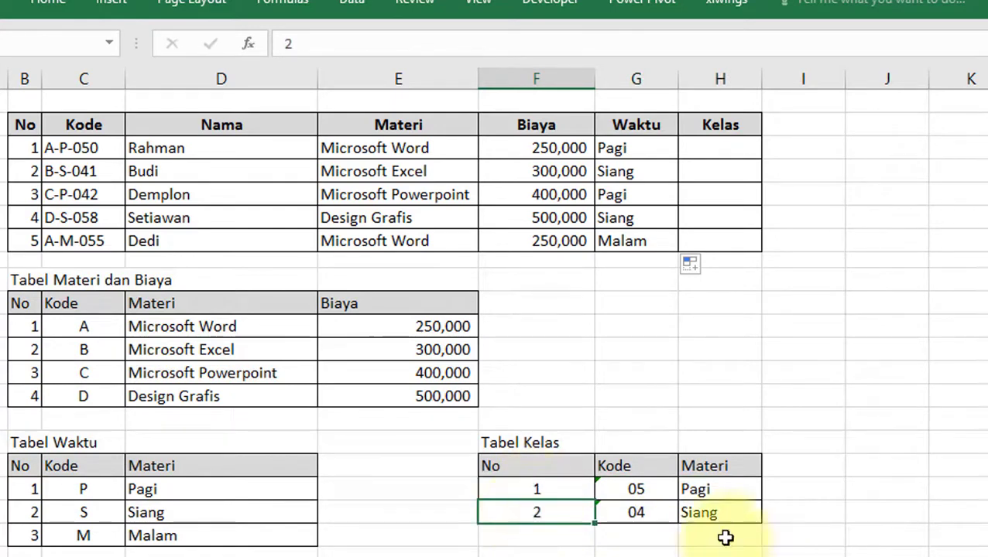
pyautogui.click(640, 514)
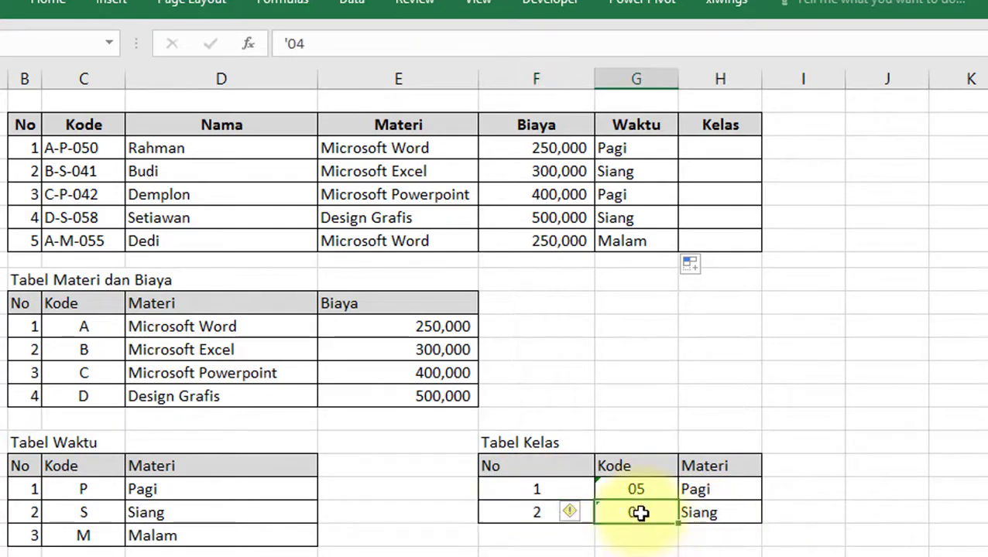
# Step: Examine the numeric part of the codes in C3 and C4 against the two-digit codes of Tabel Kelas
pyautogui.doubleClick(62, 148)
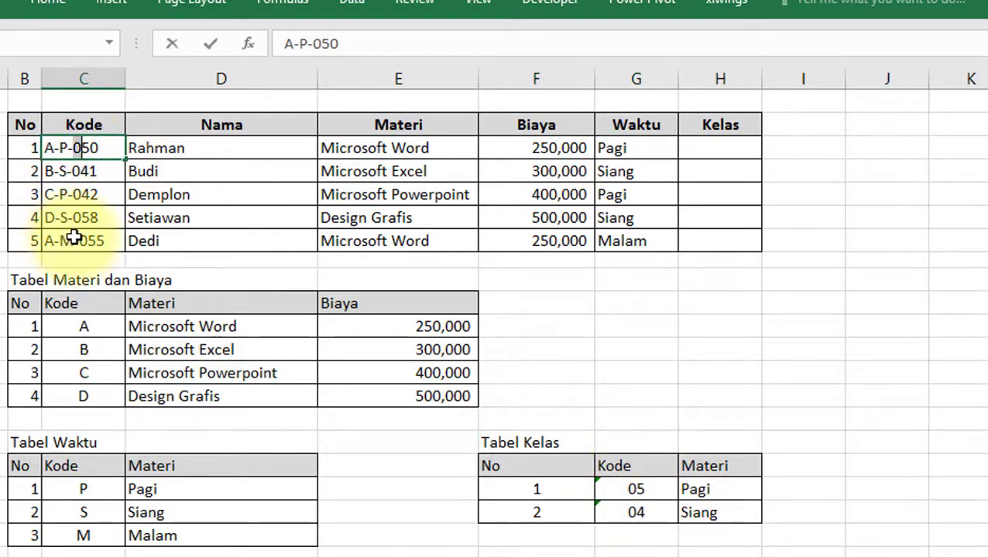
pyautogui.press('End')
pyautogui.hotkey('shift', 'Left')
pyautogui.hotkey('shift', 'Left')
pyautogui.hotkey('shift', 'Left')
pyautogui.press('Return')
pyautogui.press('F2')
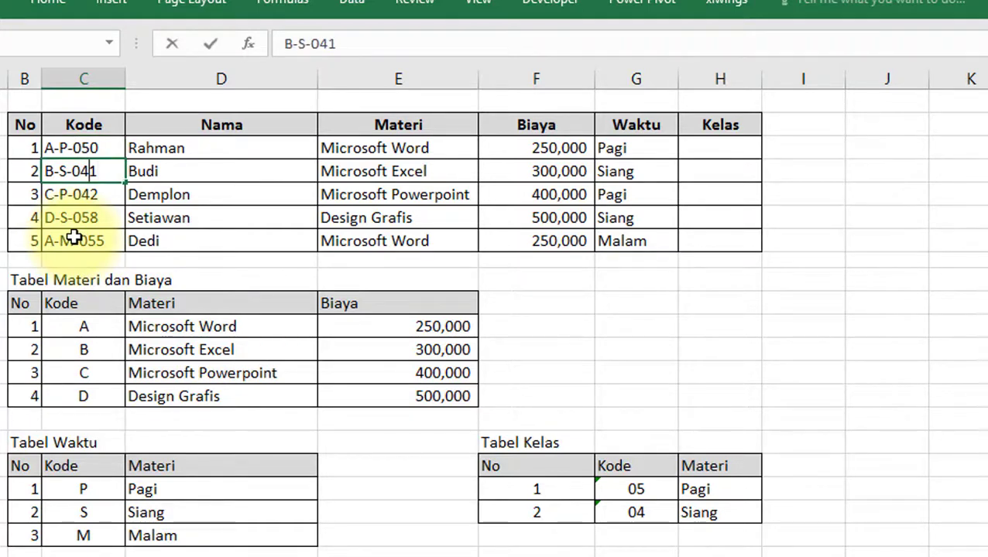
pyautogui.hotkey('shift', 'Left')
pyautogui.hotkey('shift', 'Left')
pyautogui.hotkey('shift', 'Left')
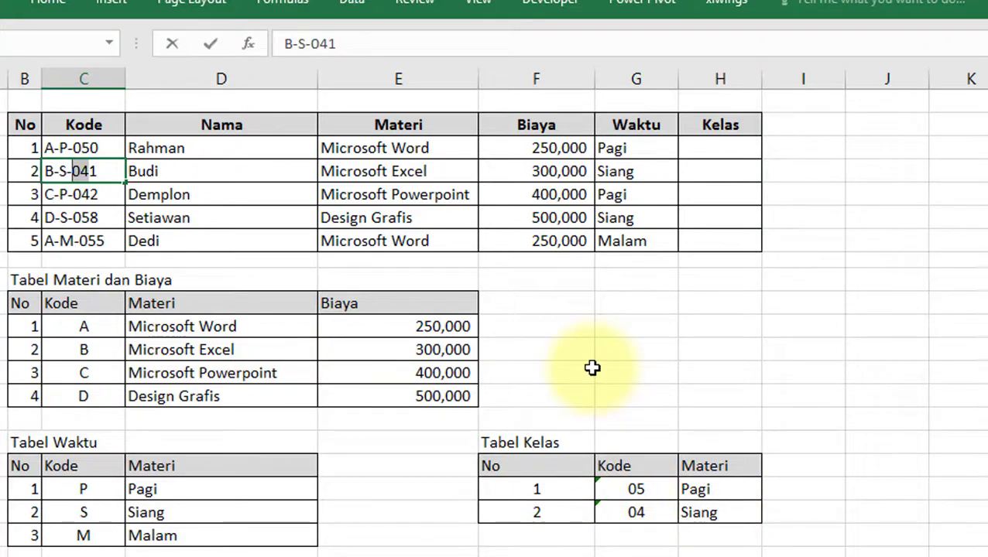
pyautogui.click(718, 148)
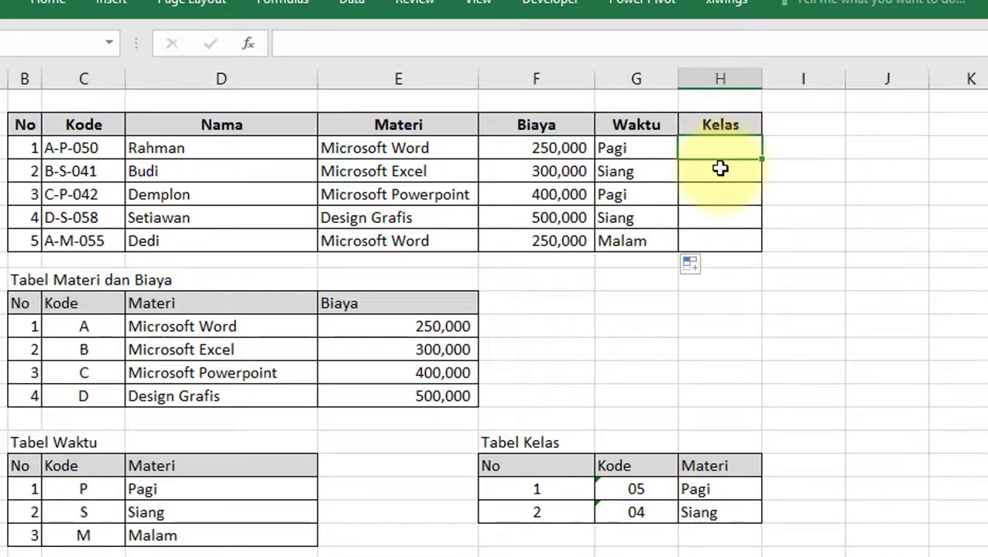
pyautogui.write('=MID(')
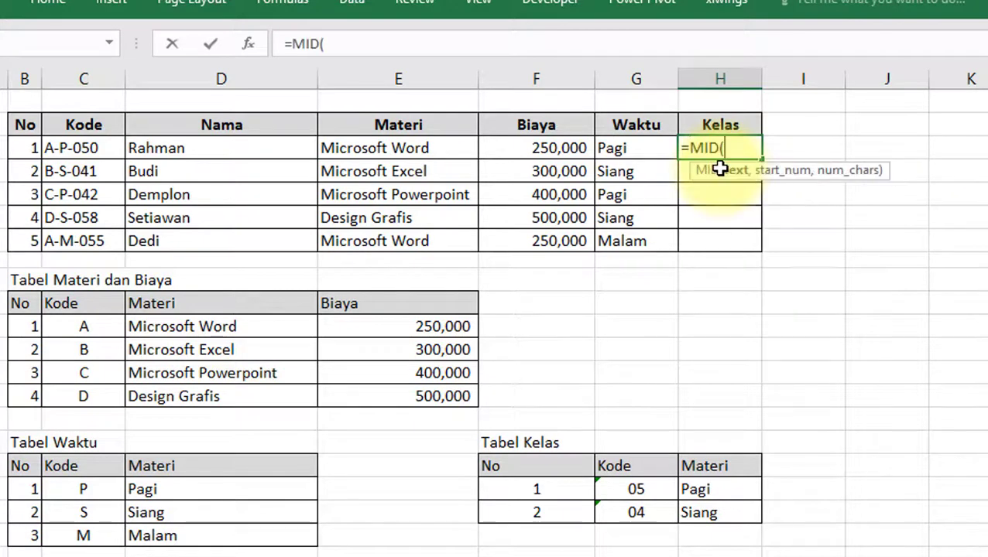
pyautogui.click(116, 152)
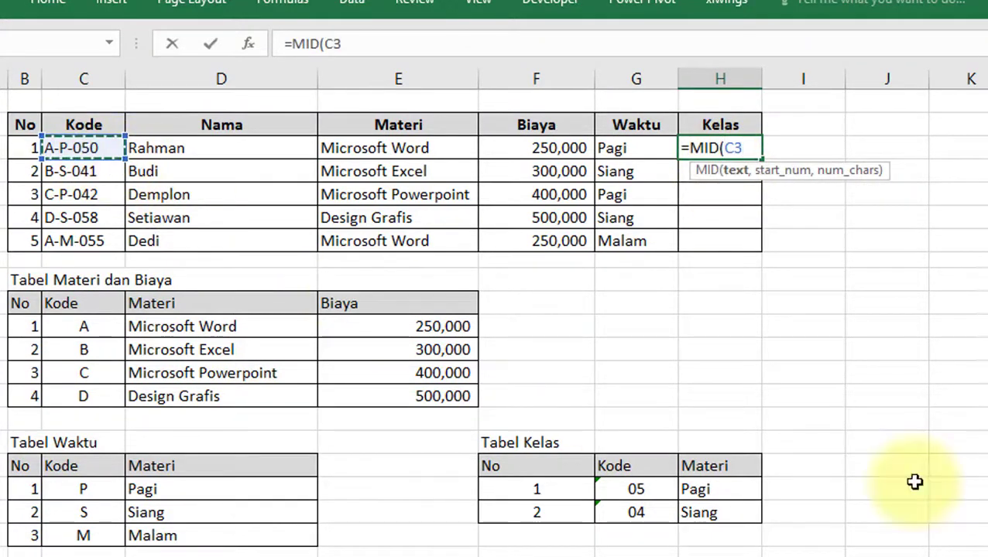
pyautogui.write(',')
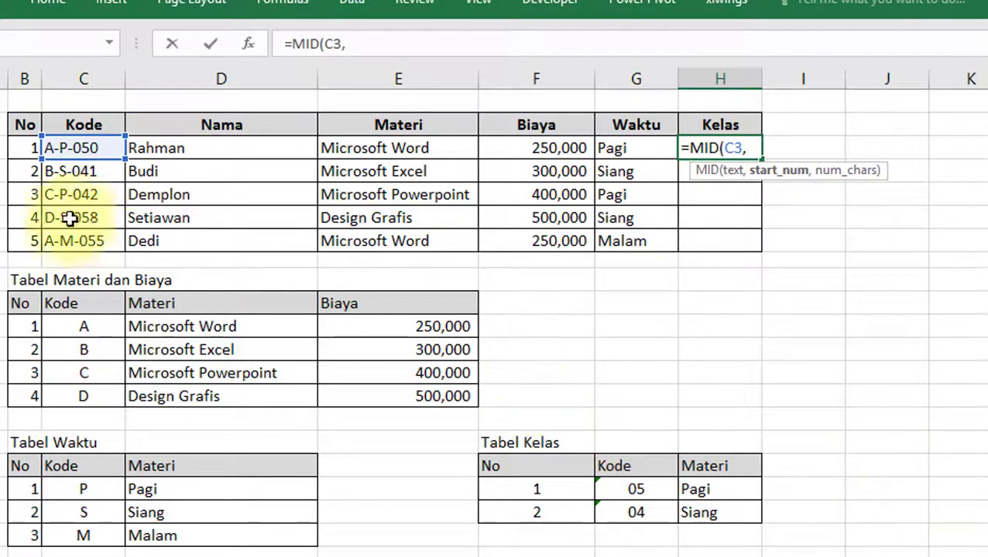
pyautogui.press('Escape')
# Step: Count the characters of the code in C3 and enter =MID(C3,5,2) in the first Kelas cell, H3
pyautogui.click(60, 151)
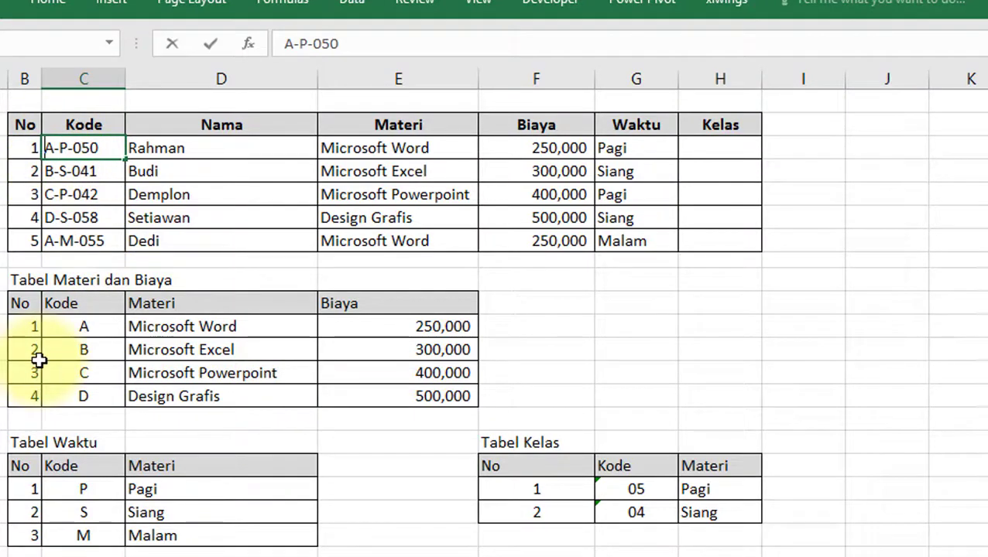
pyautogui.press('Right')
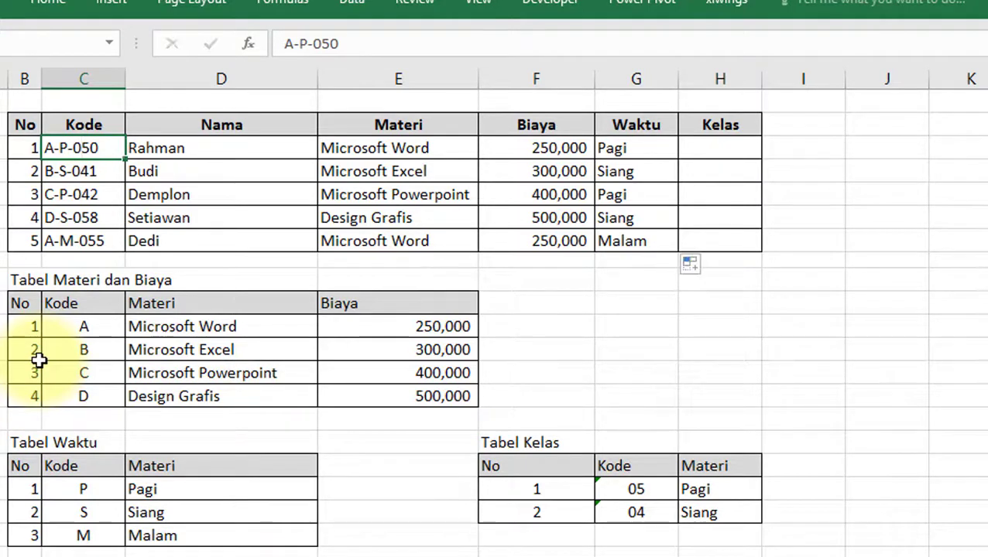
pyautogui.click(718, 149)
pyautogui.write('=MID(')
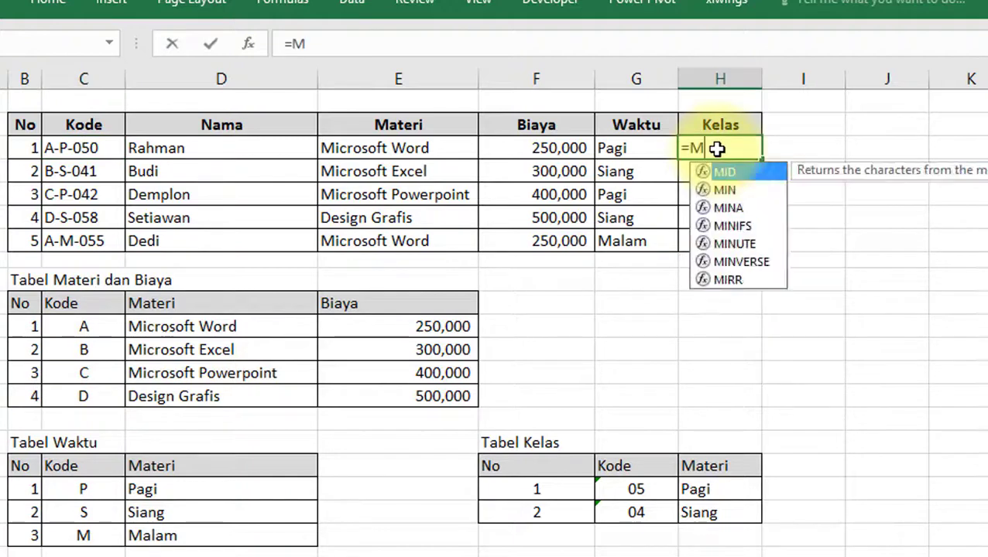
pyautogui.click(78, 147)
pyautogui.write(',')
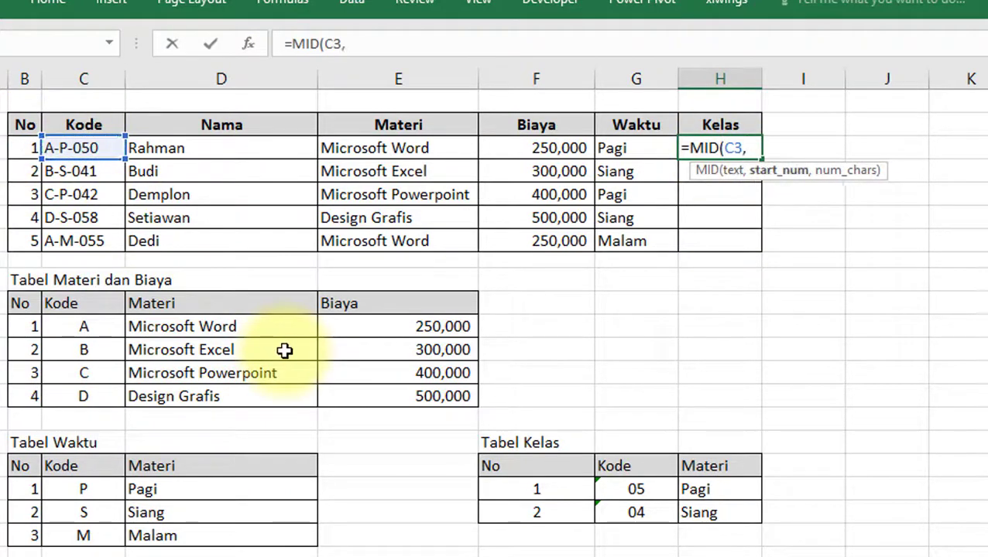
pyautogui.write('5,')
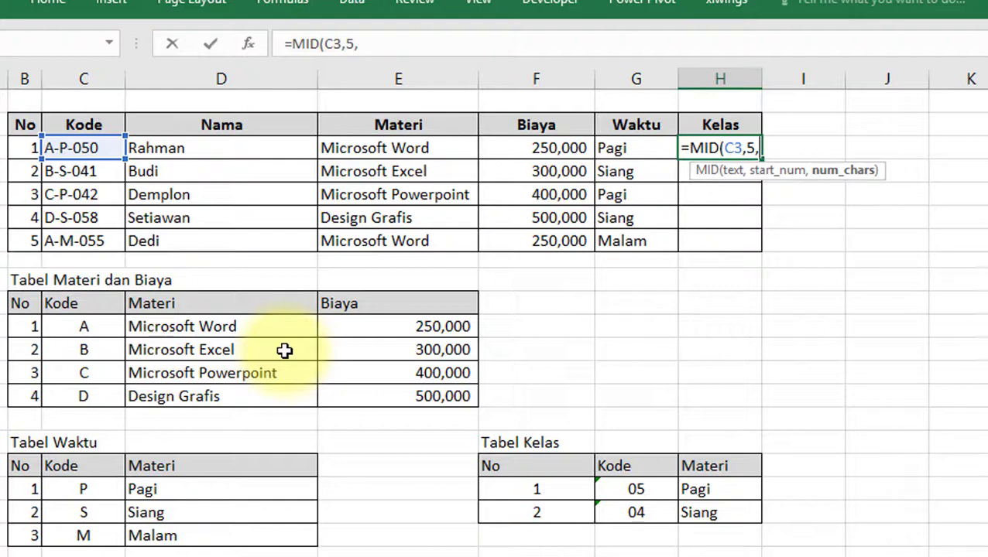
pyautogui.write('2')
pyautogui.press('Return')
pyautogui.click(727, 155)
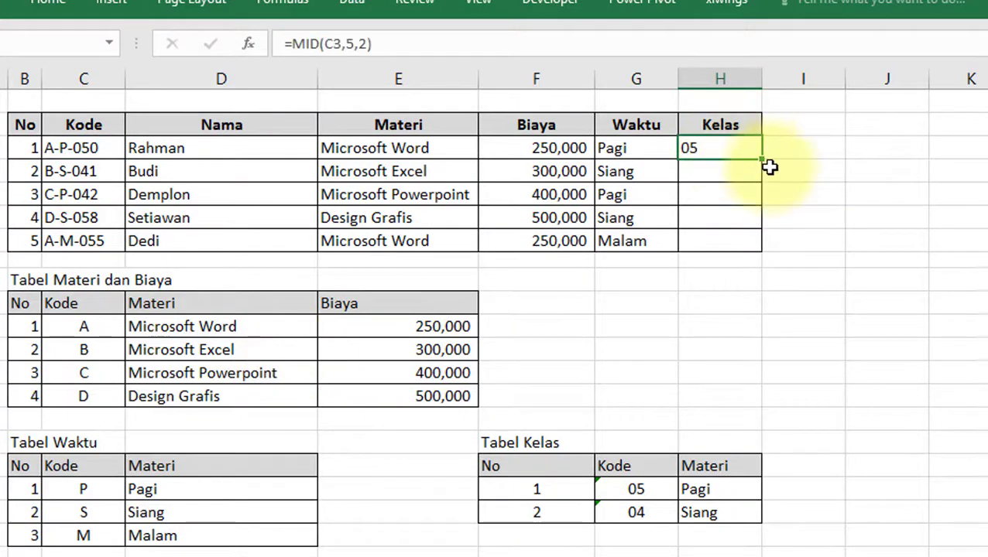
# Step: Fill the MID formula from H3 down through H7 and check the two-digit codes extracted in the Kelas column
pyautogui.doubleClick(762, 159)
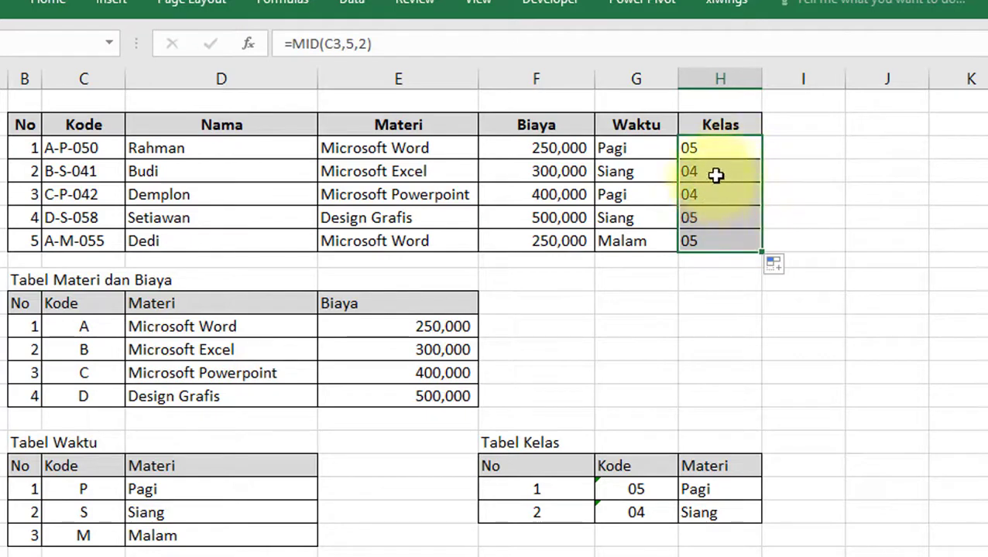
pyautogui.click(703, 198)
pyautogui.click(702, 220)
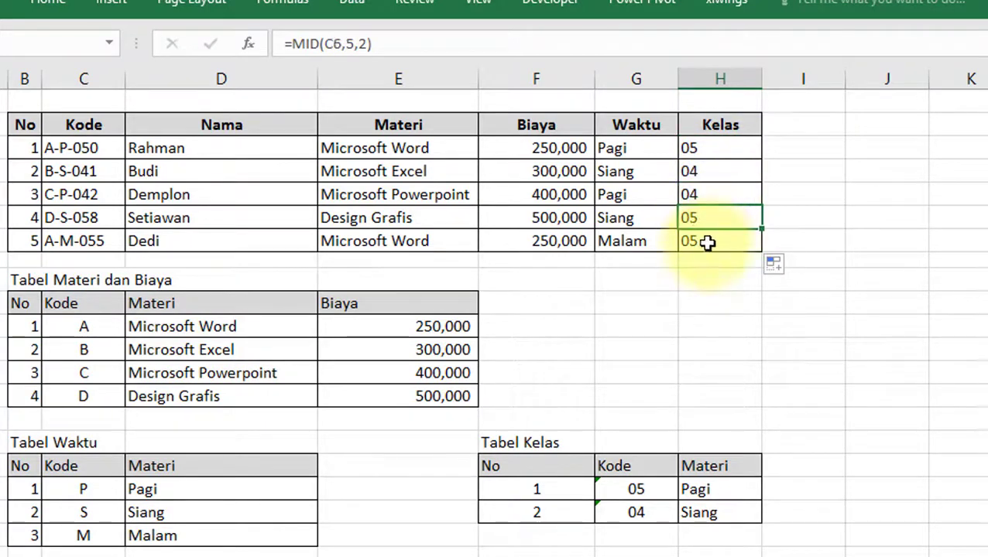
pyautogui.click(707, 243)
pyautogui.click(706, 283)
# Step: Extend the H3 formula to =VLOOKUP(MID(C3,5,2),$G$18:$H$19,2,FALSE), looking up the code in Tabel Kelas with absolute references
pyautogui.doubleClick(689, 148)
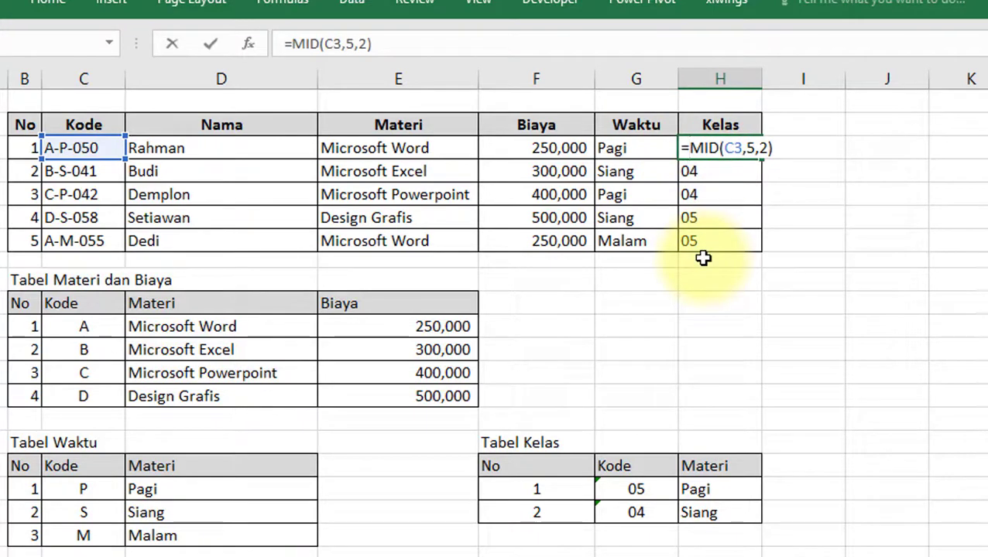
pyautogui.write('VLOOKUP(MID(C3')
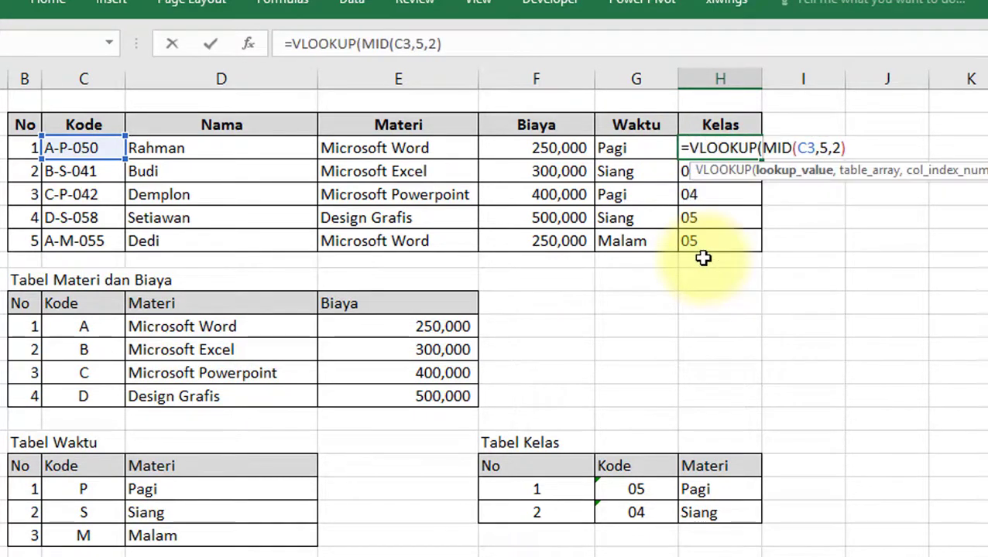
pyautogui.write(',')
pyautogui.moveTo(636, 490); pyautogui.dragTo(726, 513)
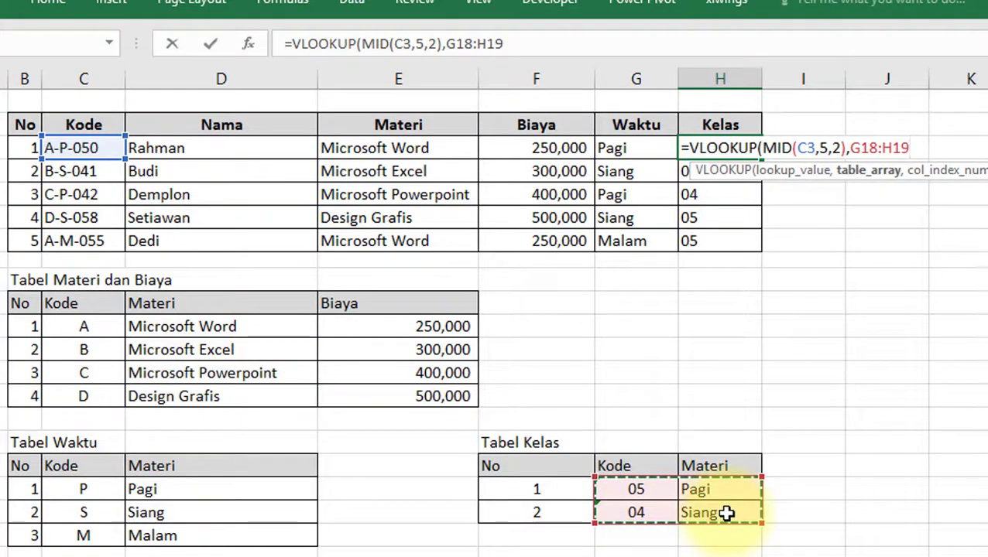
pyautogui.press('F4')
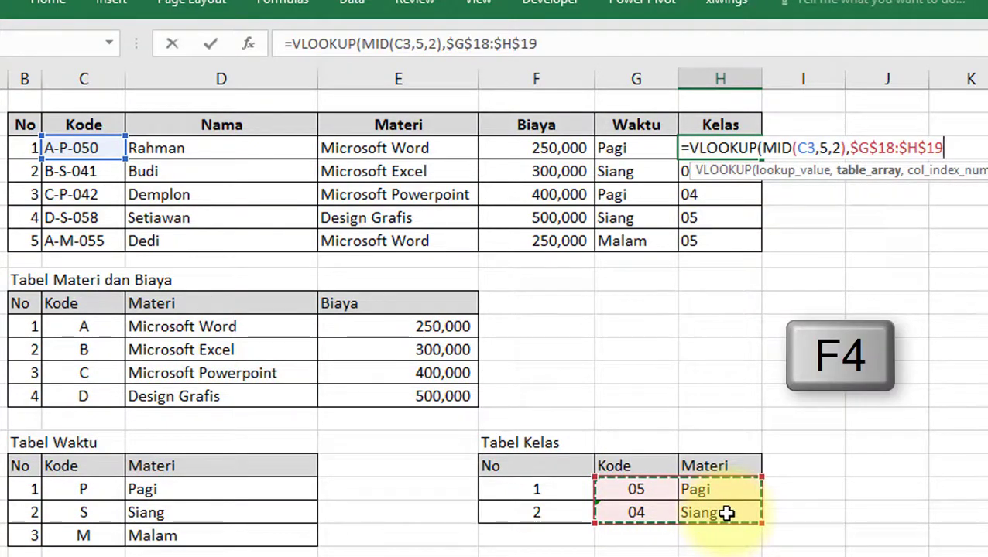
pyautogui.write(',')
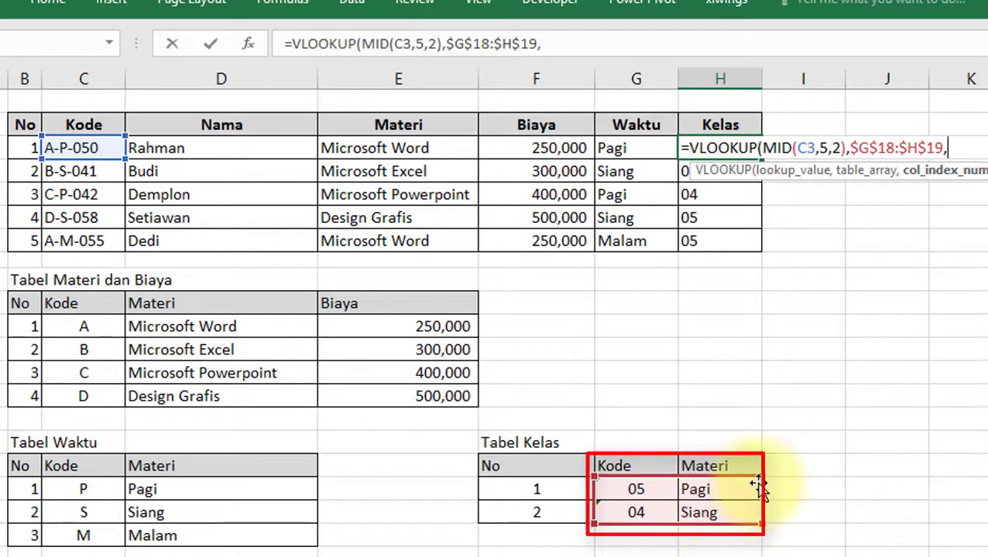
pyautogui.write('2,')
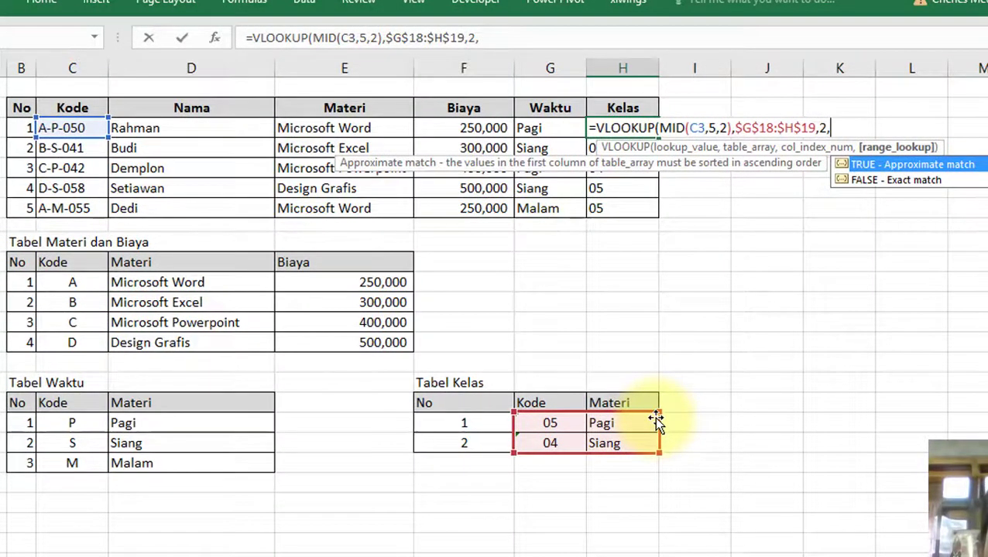
pyautogui.press('Down')
pyautogui.press('Tab')
pyautogui.write(')')
pyautogui.press('Return')
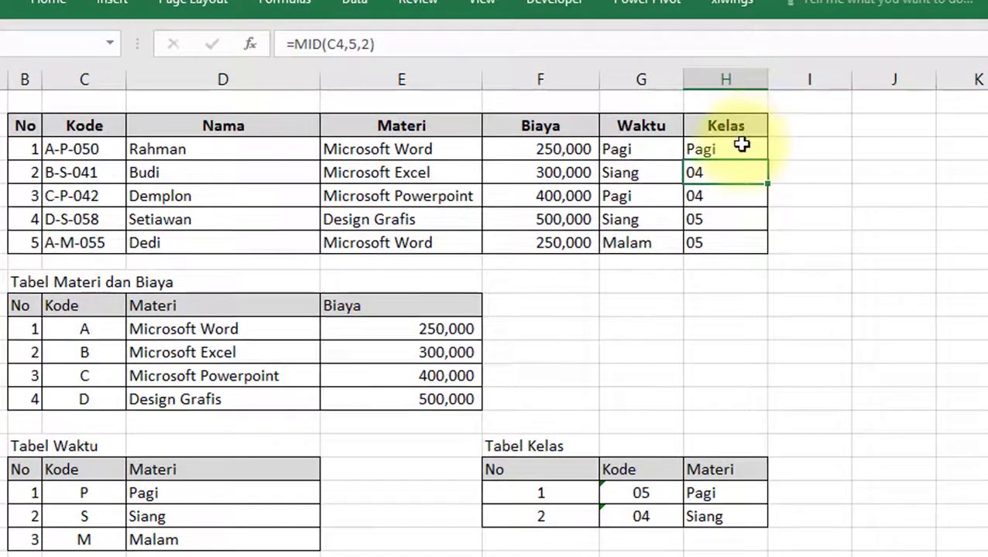
# Step: Fill the H3 VLOOKUP formula down through H7 to complete the Kelas column
pyautogui.click(641, 127)
pyautogui.doubleClick(661, 138)
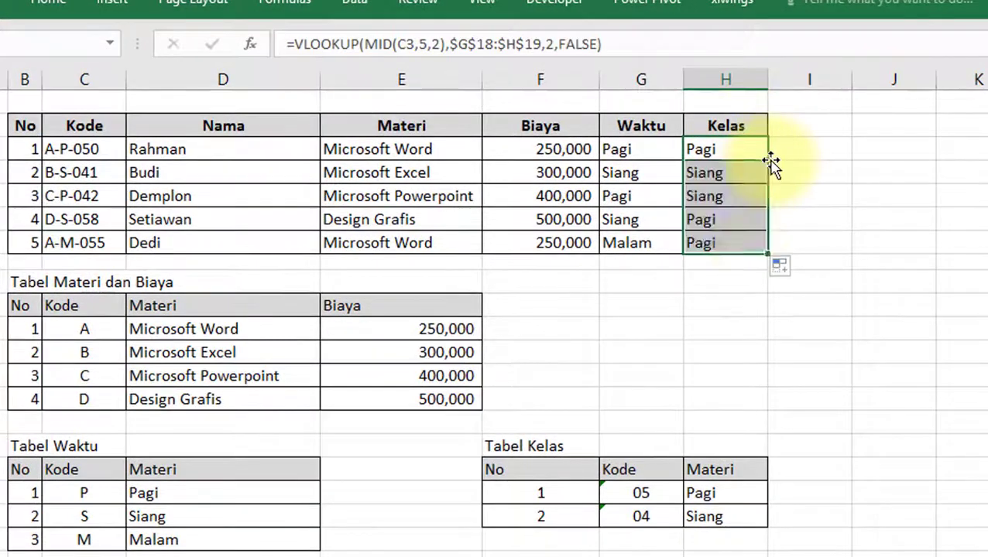
pyautogui.click(716, 315)
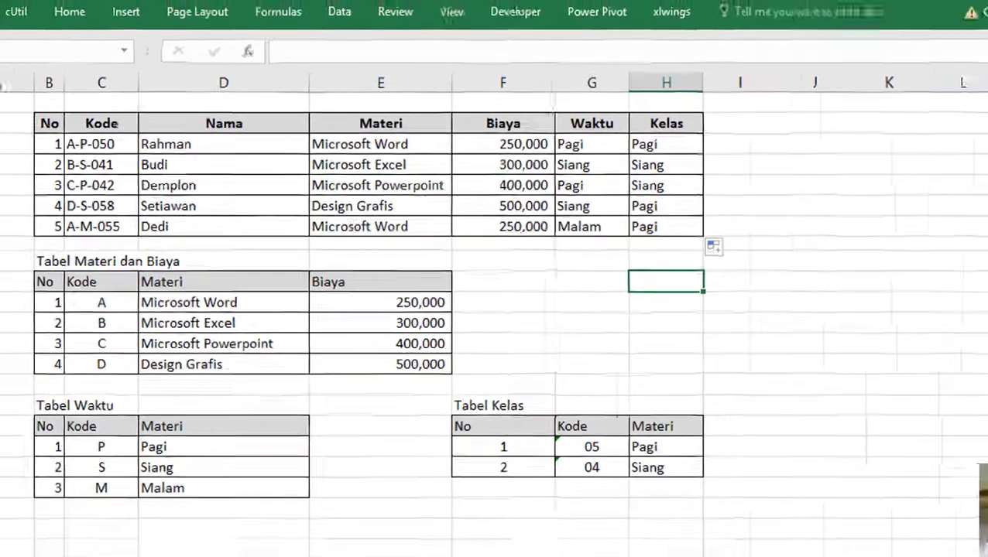
pyautogui.click(344, 416)
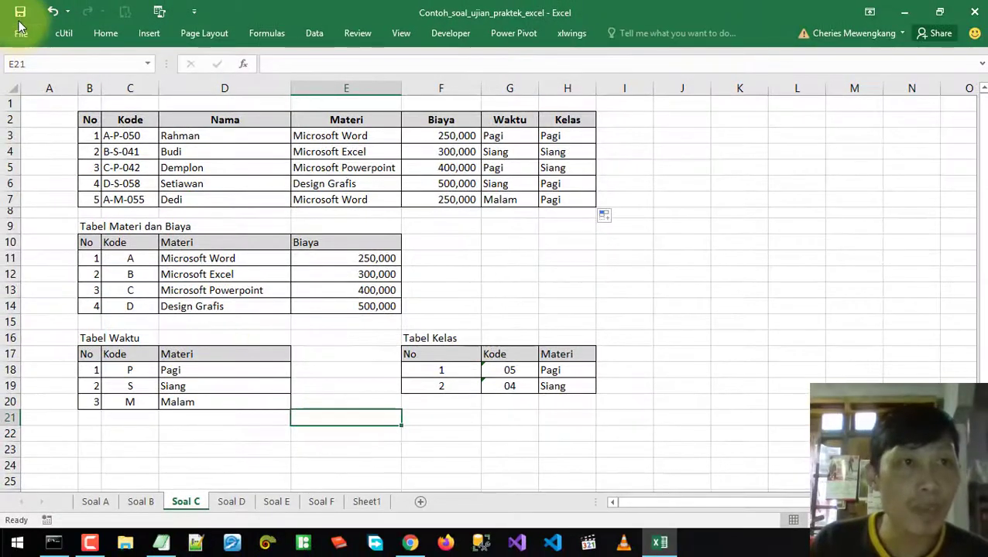
pyautogui.click(677, 257)
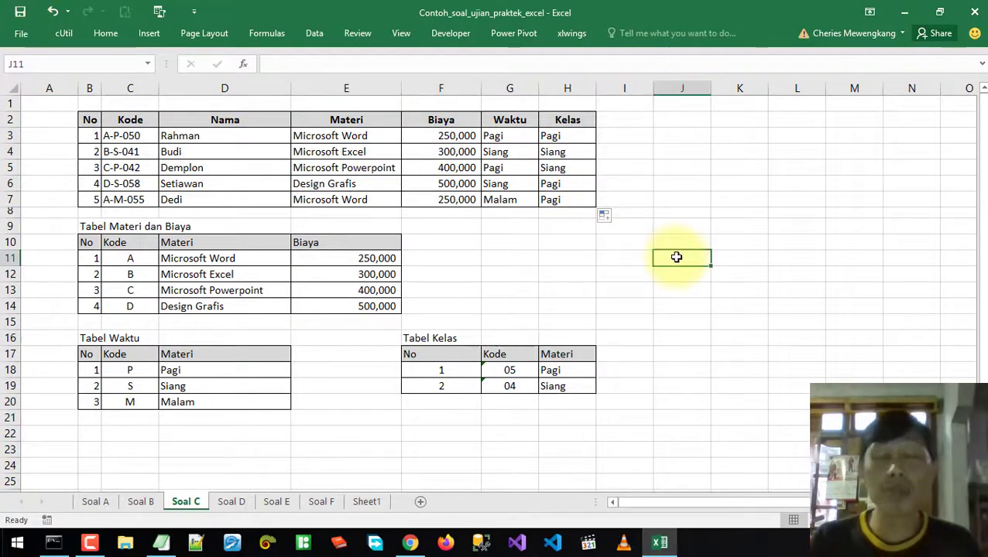